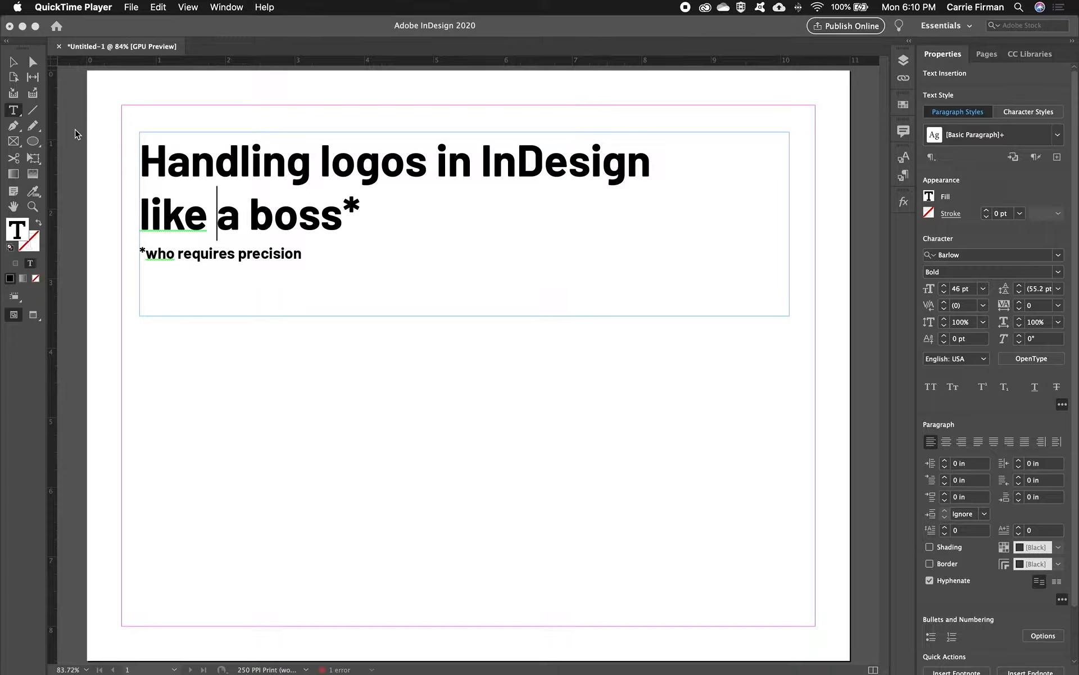
- Draw an empty rectangular graphic frame about 1.08 in wide and 0.5 in high below the heading text
click(15, 148)
click(14, 142)
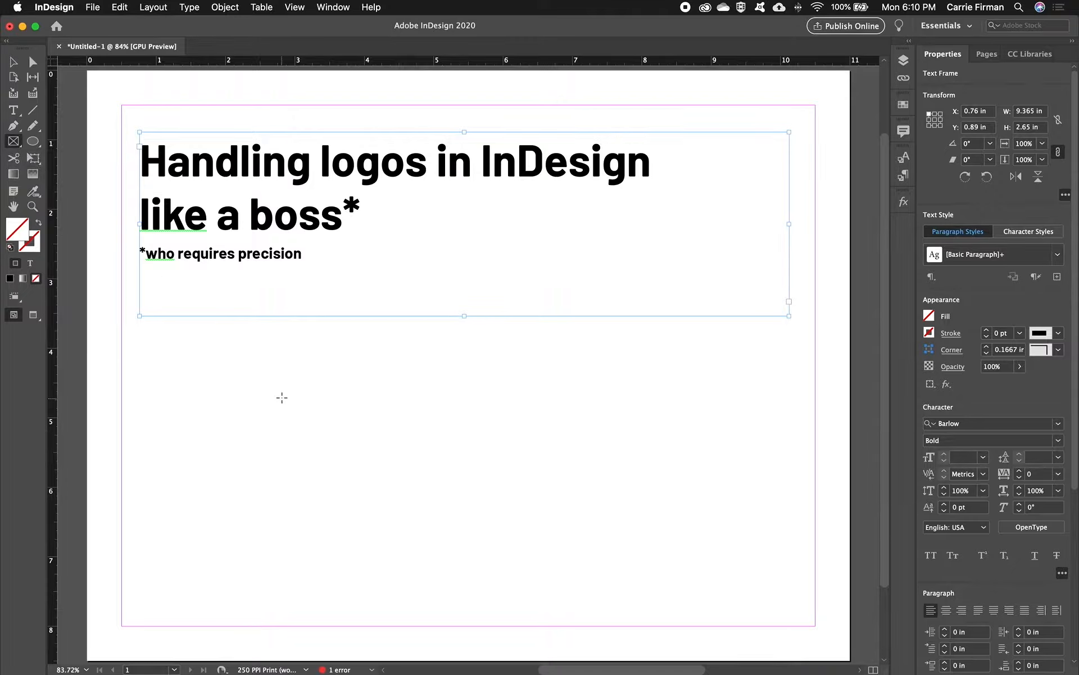
drag(282, 398, 312, 414)
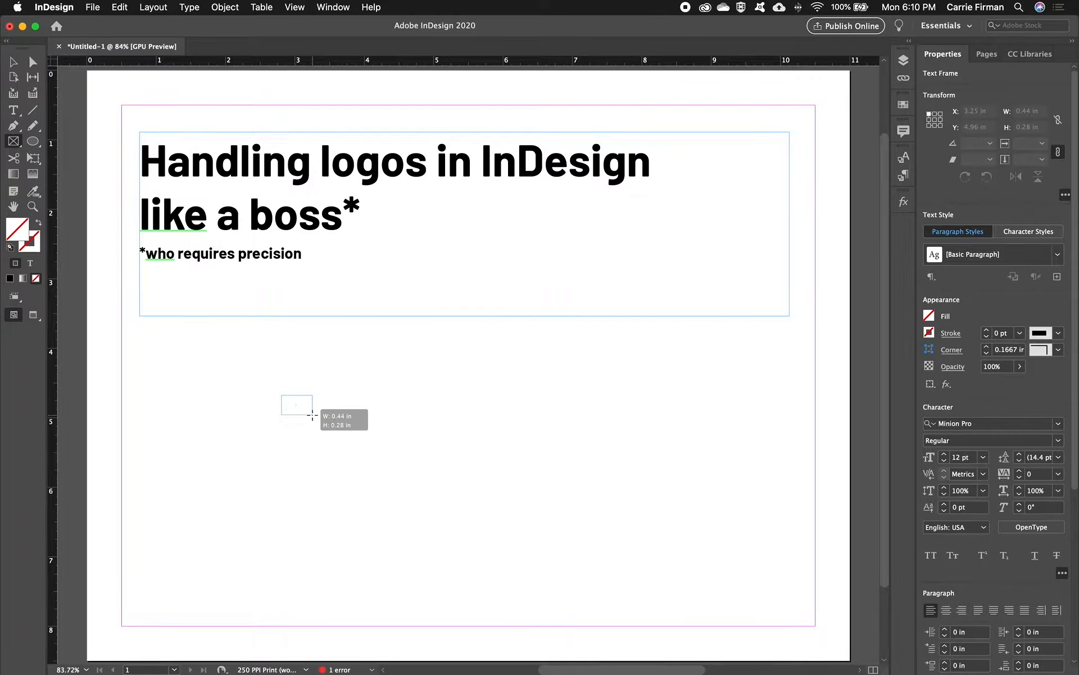
drag(312, 414, 356, 429)
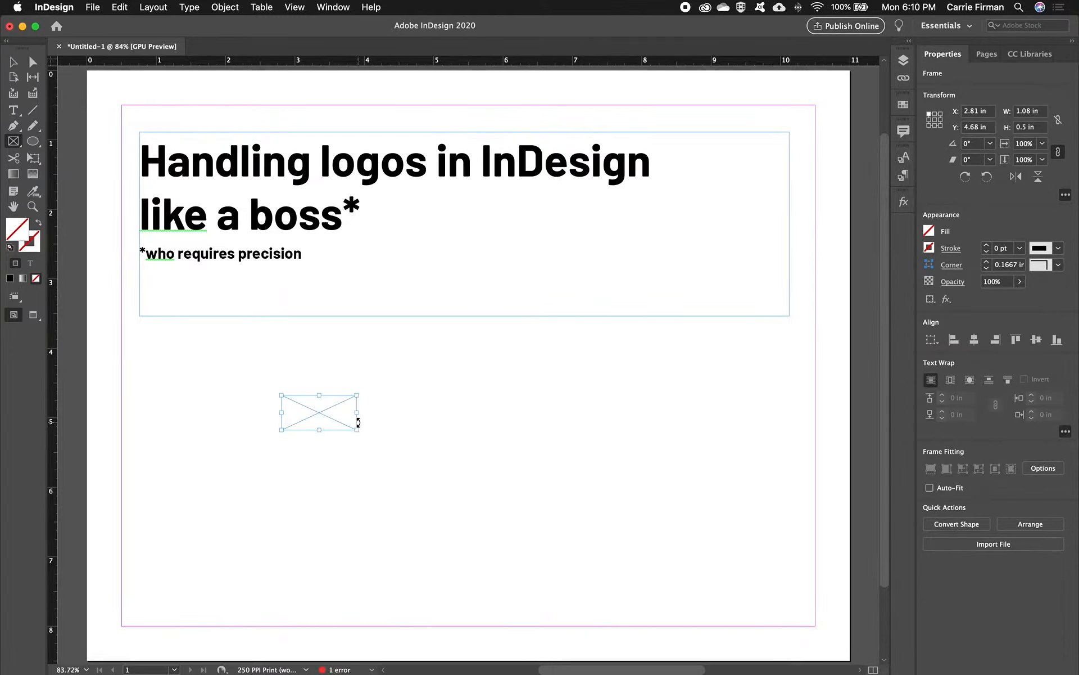
- Place metro-logo-blue.eps from the Logos and Fine Print folder inside P3 Bus Lines Information into the empty frame
key(super+d)
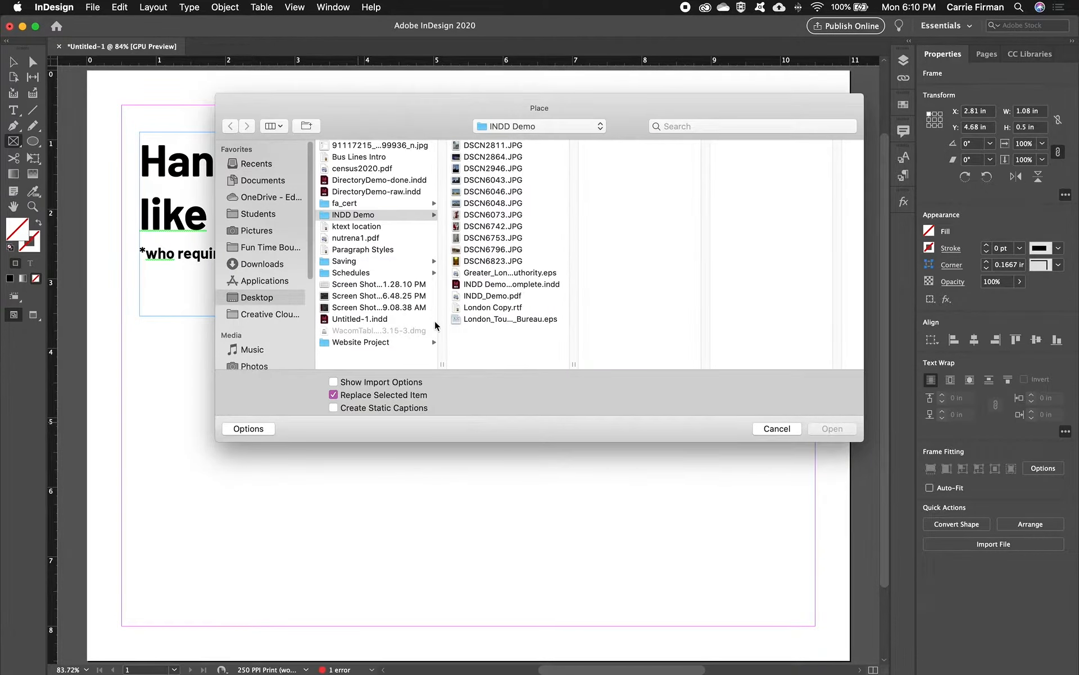
click(261, 198)
click(356, 224)
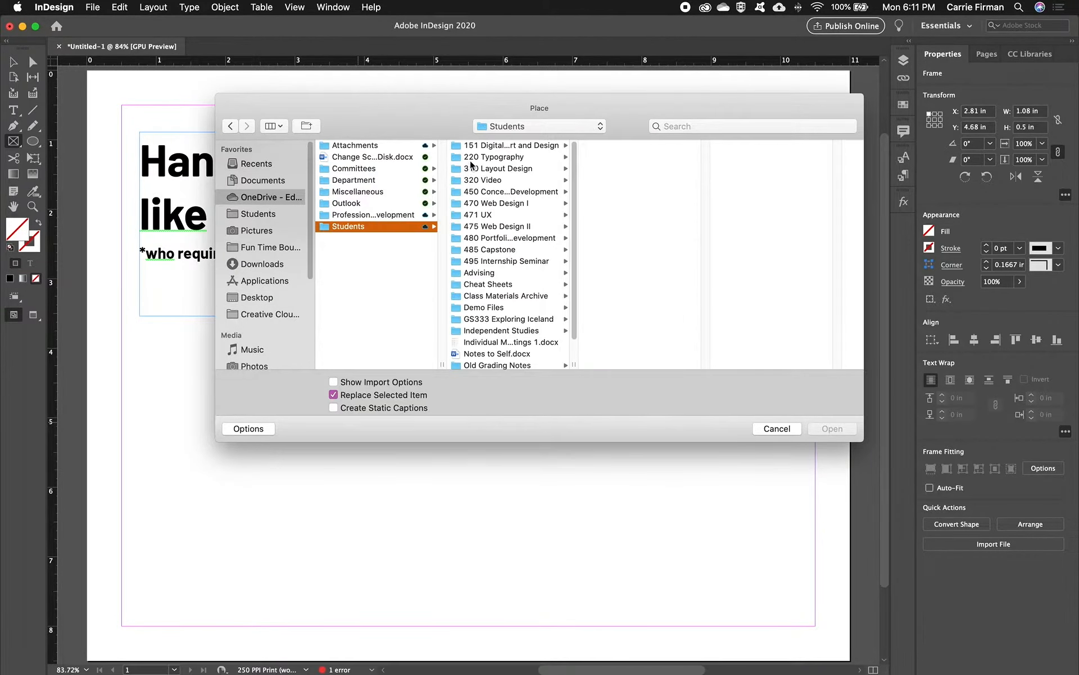
click(484, 157)
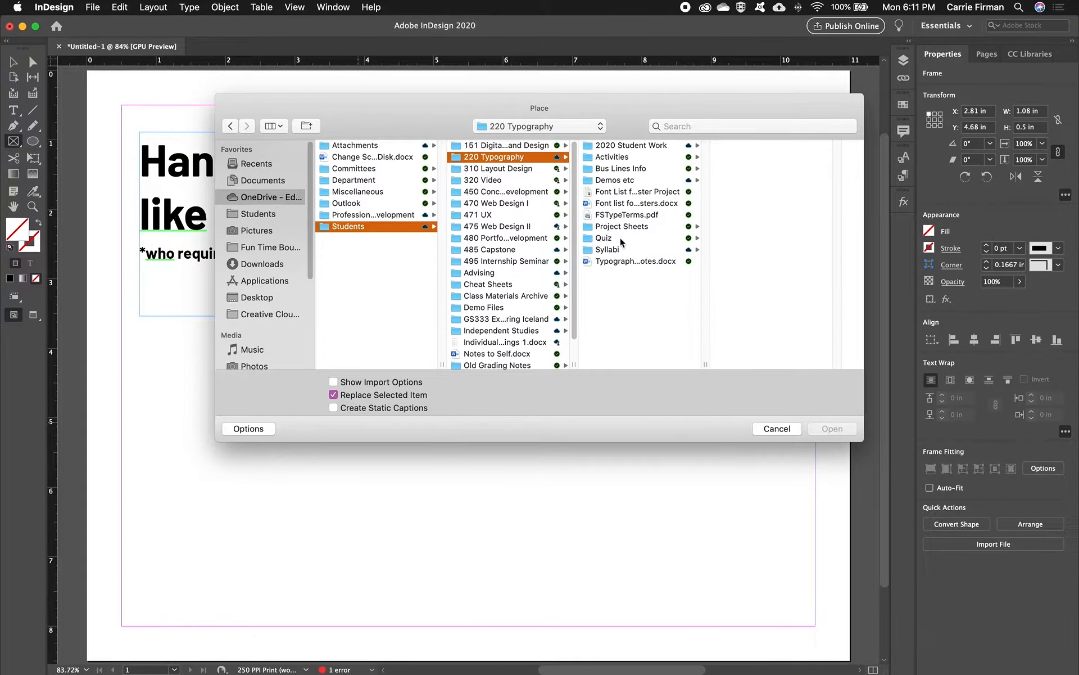
click(647, 145)
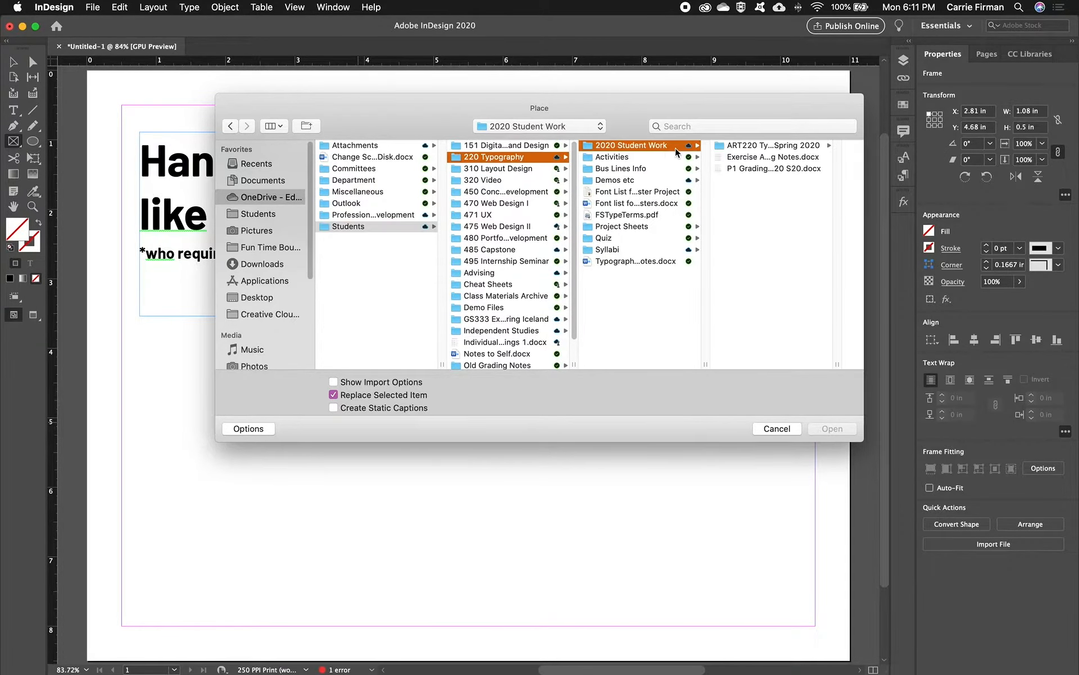
click(754, 146)
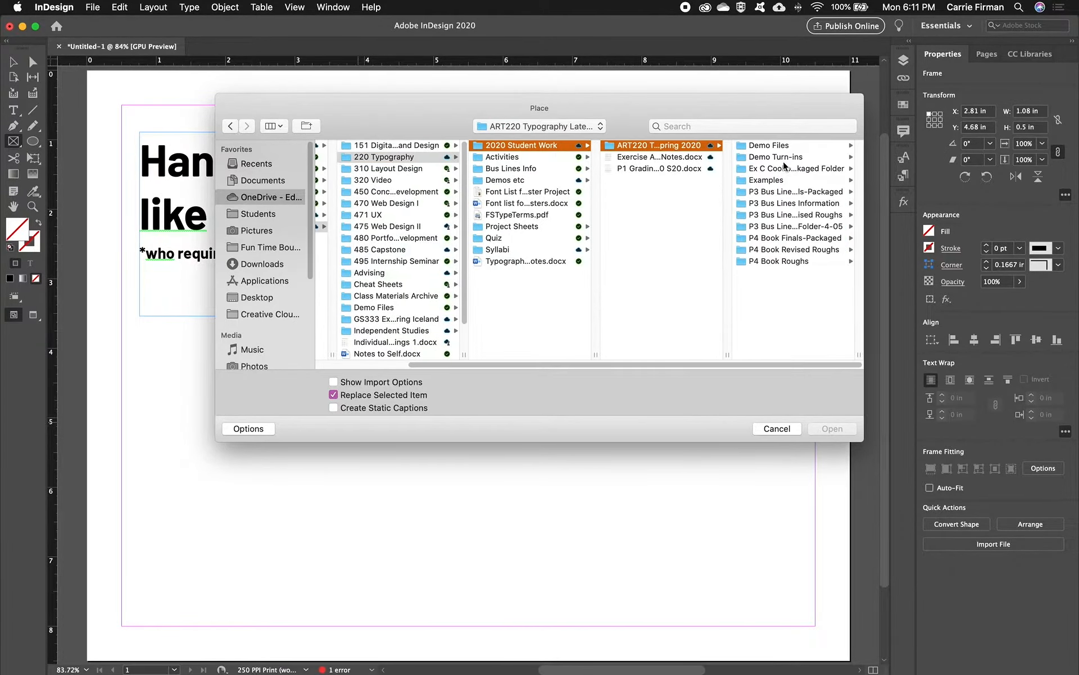
click(781, 203)
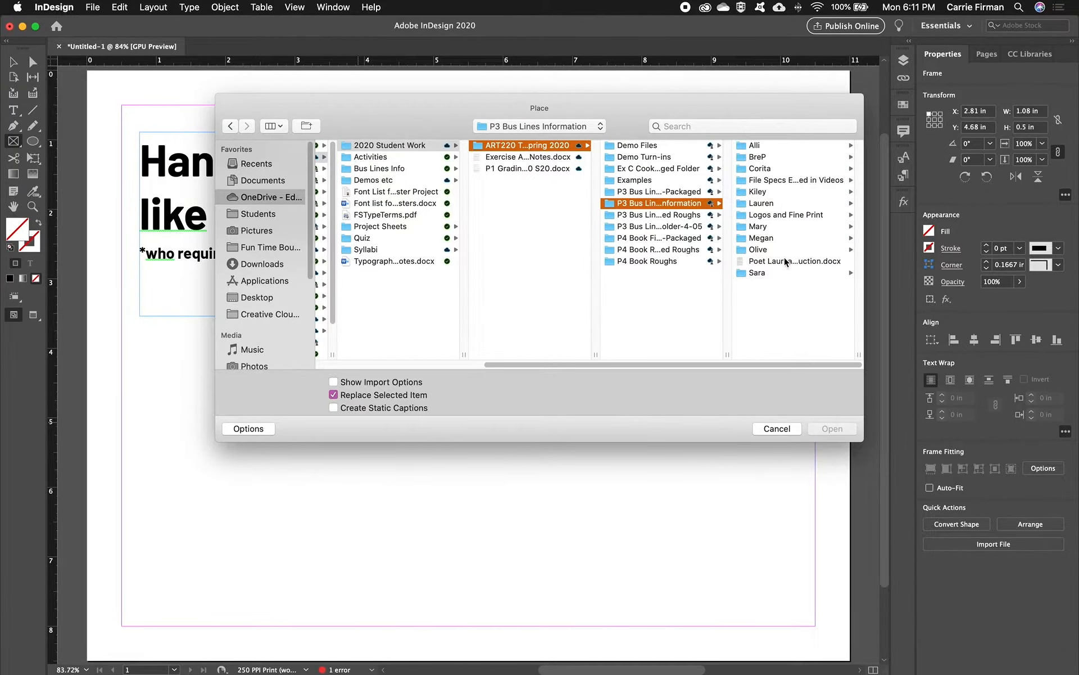
click(785, 215)
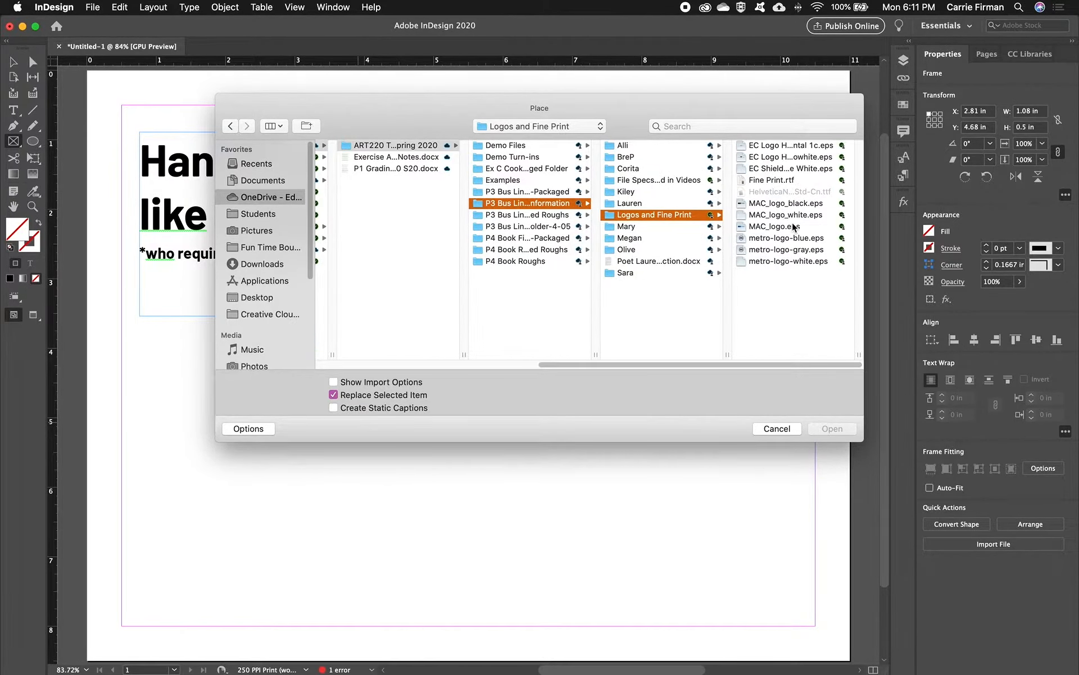
click(795, 235)
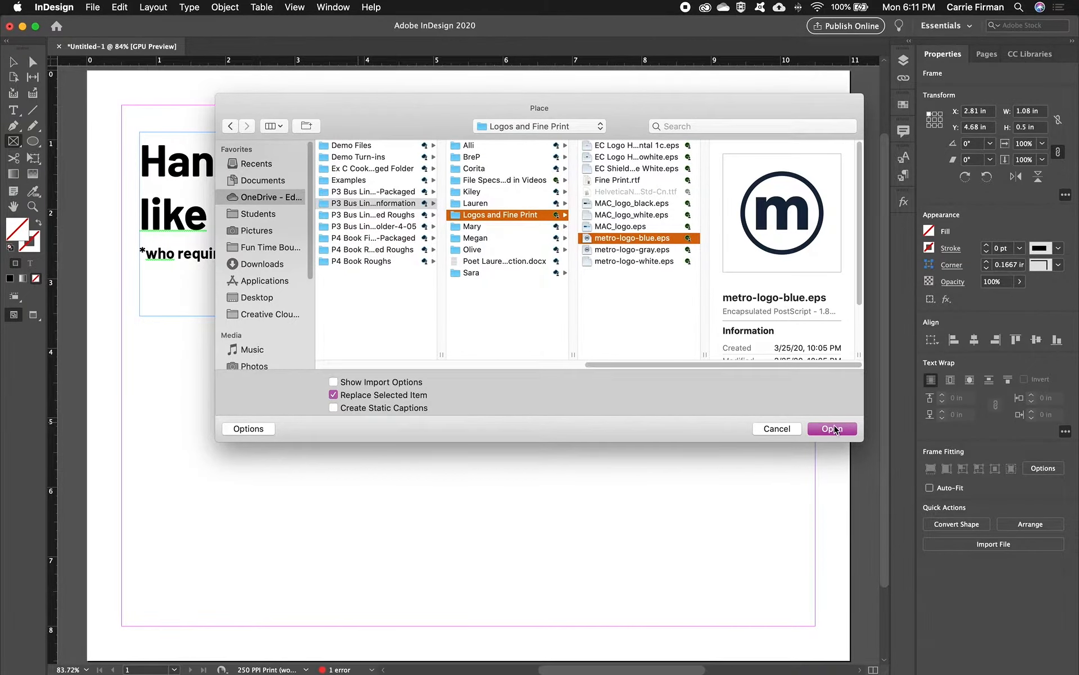
click(833, 429)
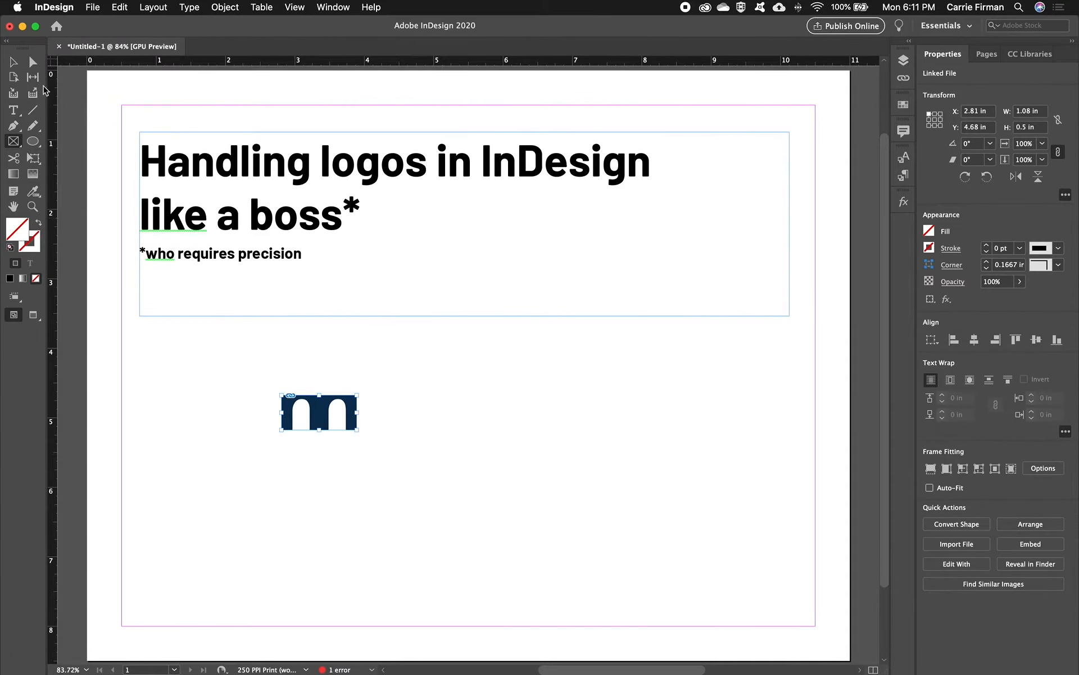
- Scale the logo graphic inside its frame down to about 44%, independently of the frame
click(33, 62)
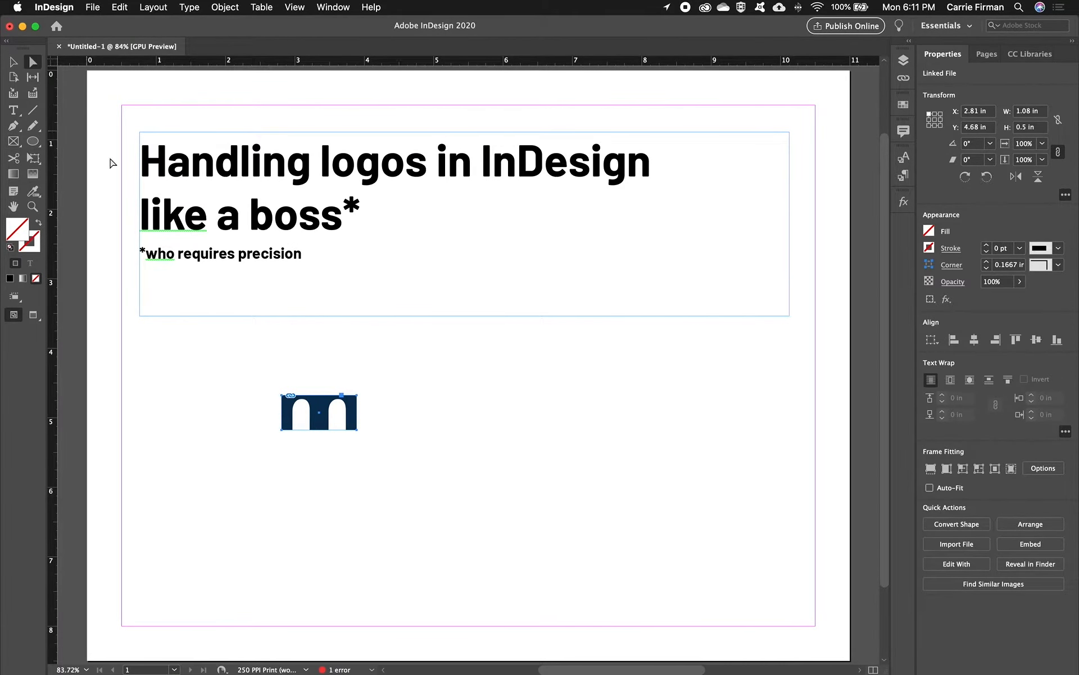
click(302, 413)
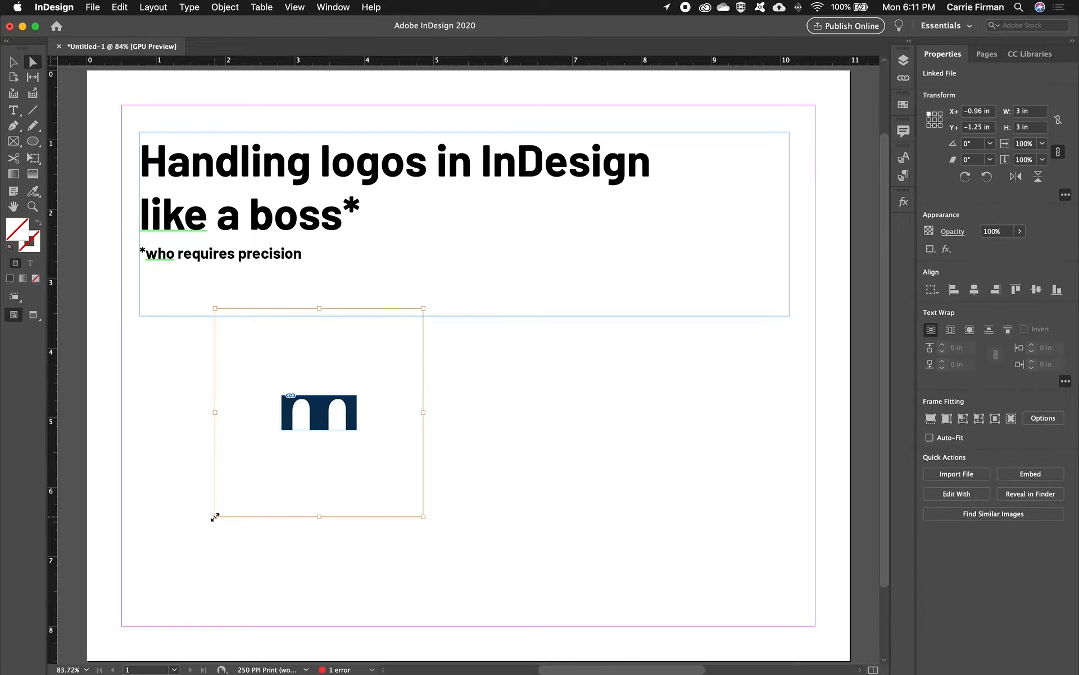
drag(214, 516, 297, 446)
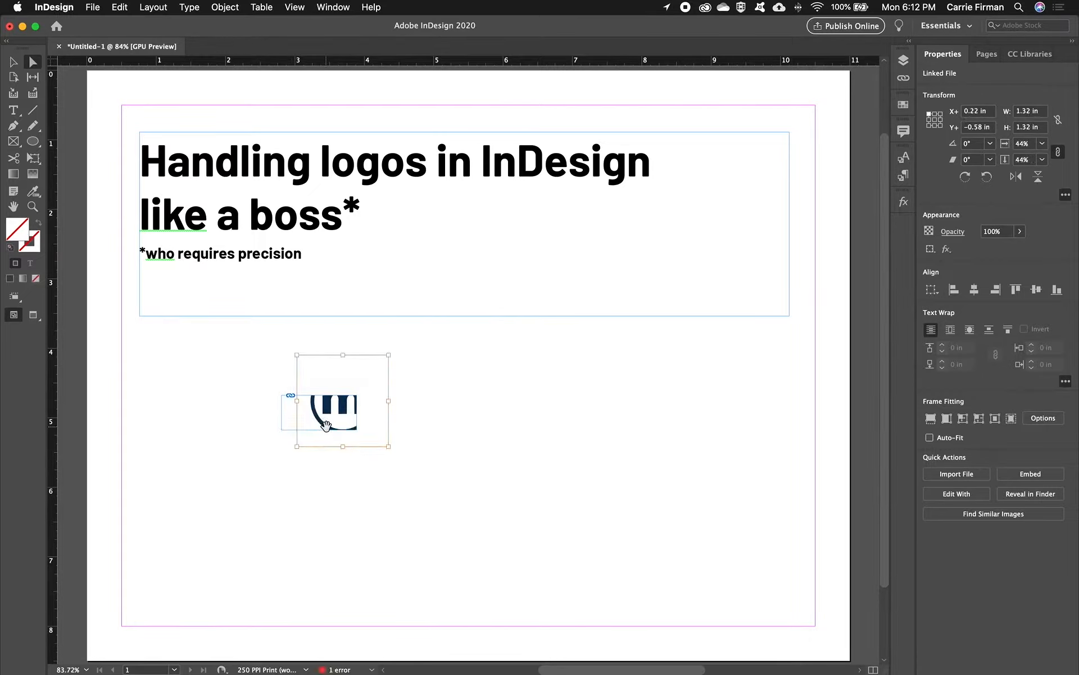
- Fit the metro logo proportionally within its frame and narrow the frame to about 0.63 in wide
click(14, 62)
click(282, 426)
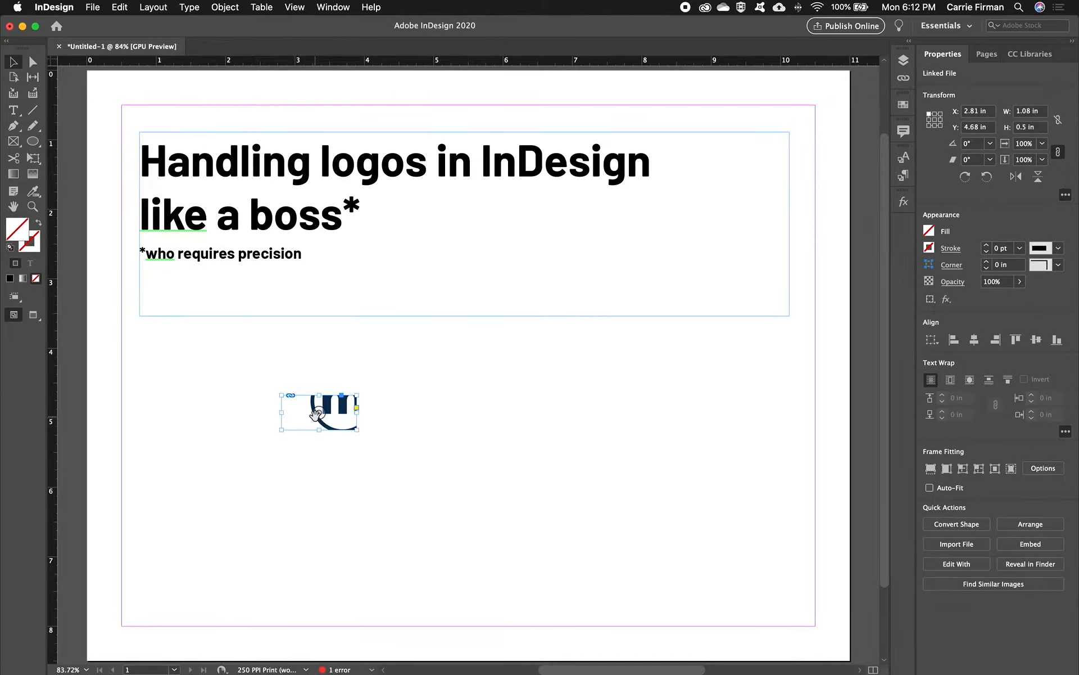
right_click(307, 418)
mouse_move(349, 464)
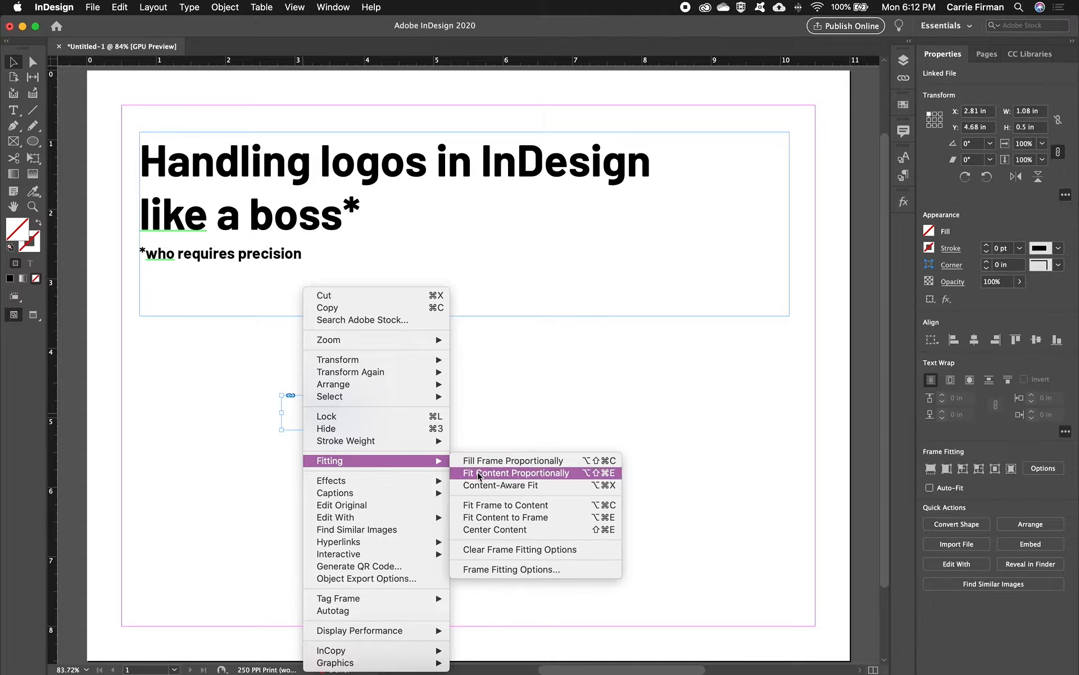
click(576, 476)
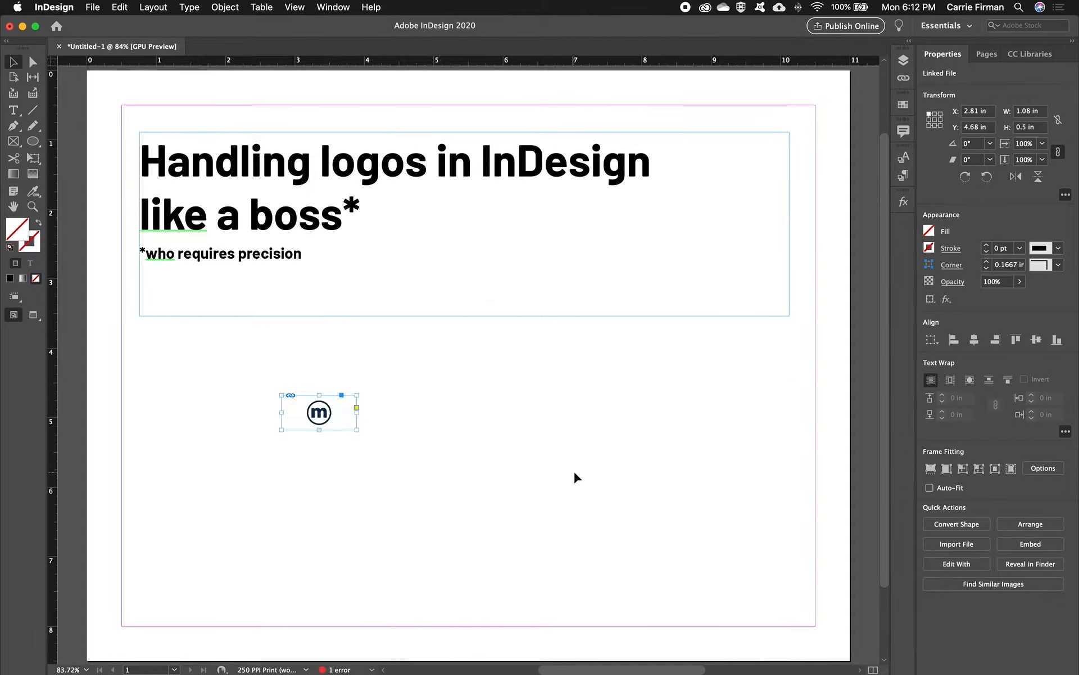
drag(357, 412, 298, 412)
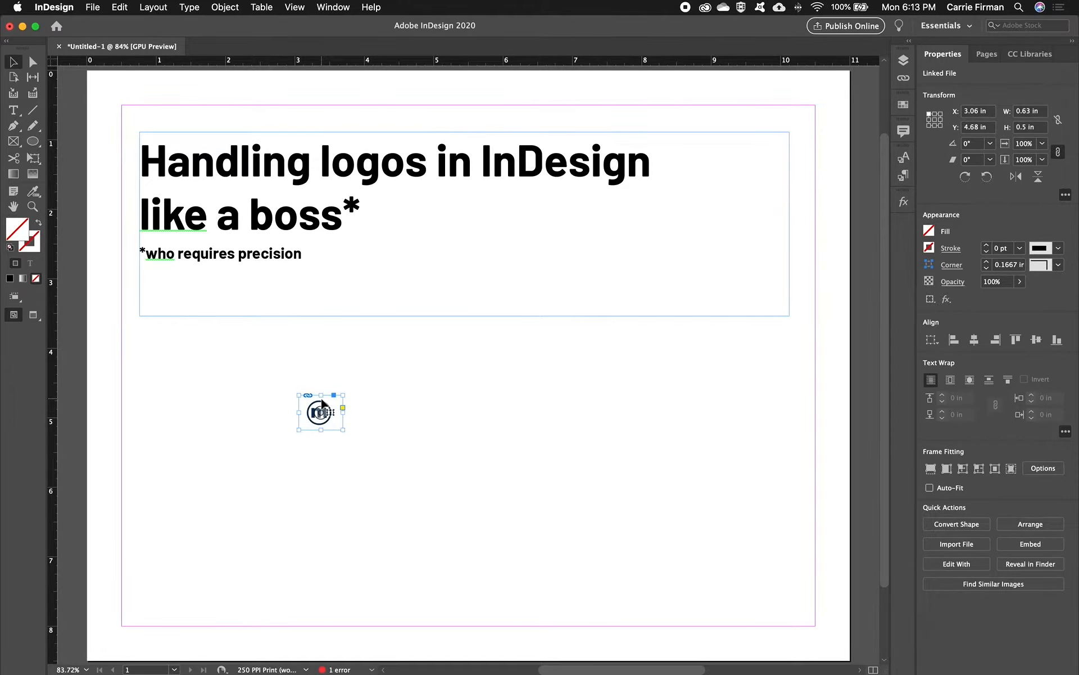
- Enlarge the metro logo graphic to about 0.70 in square so its circle fills the frame's height
key(super+equal)
key(super+equal)
key(super+equal)
key(super+equal)
key(super+equal)
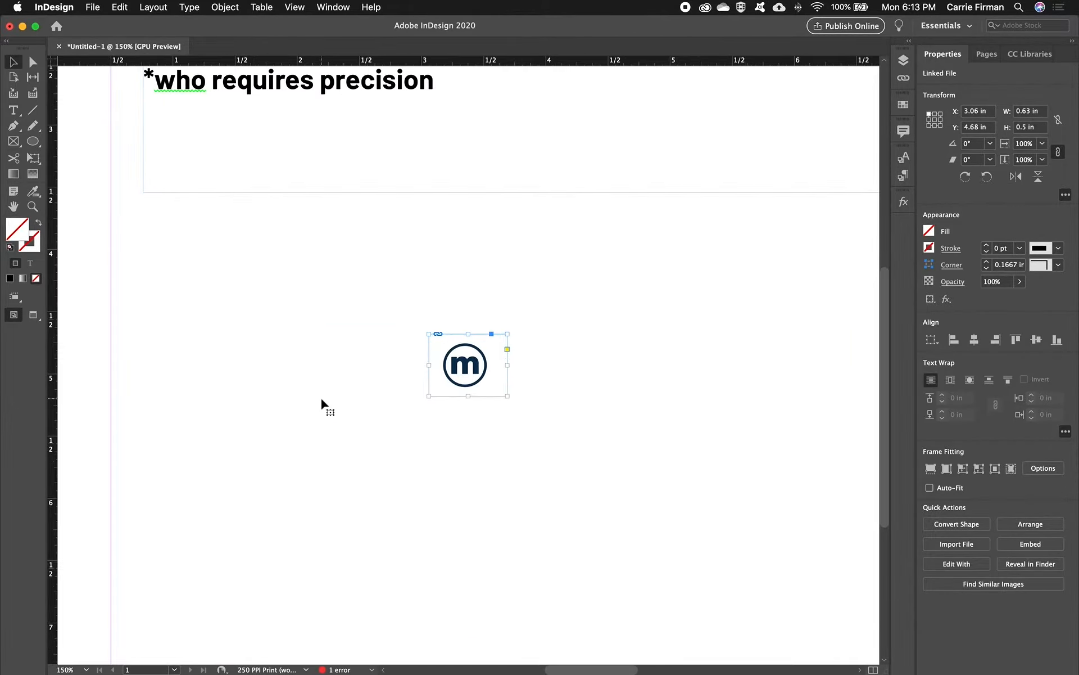
key(super+equal)
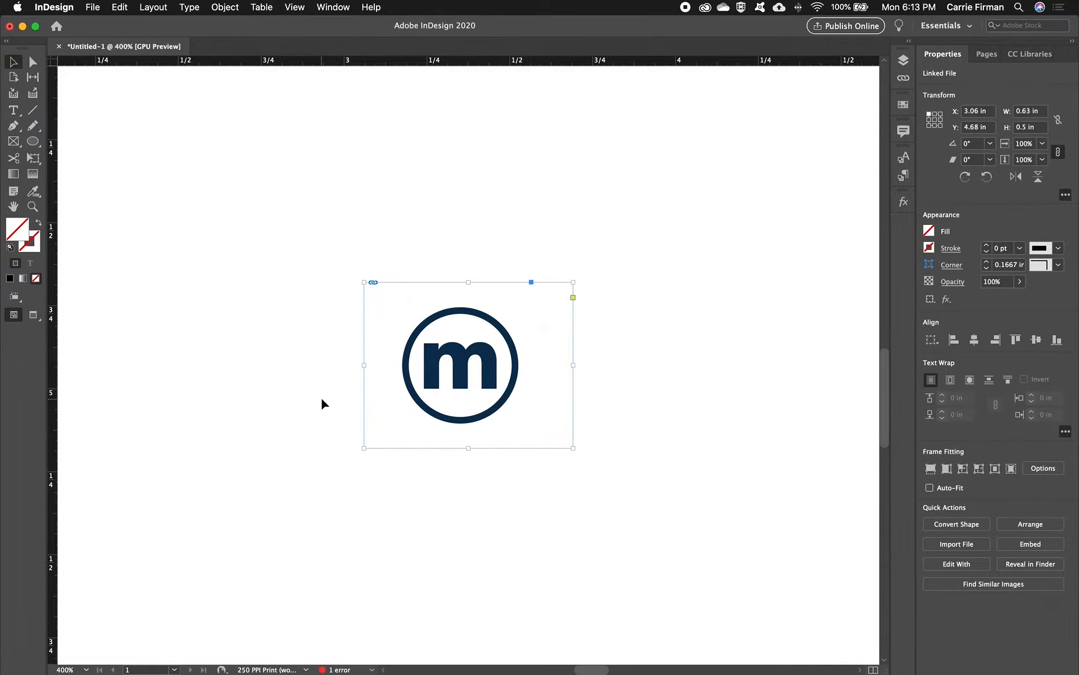
click(471, 366)
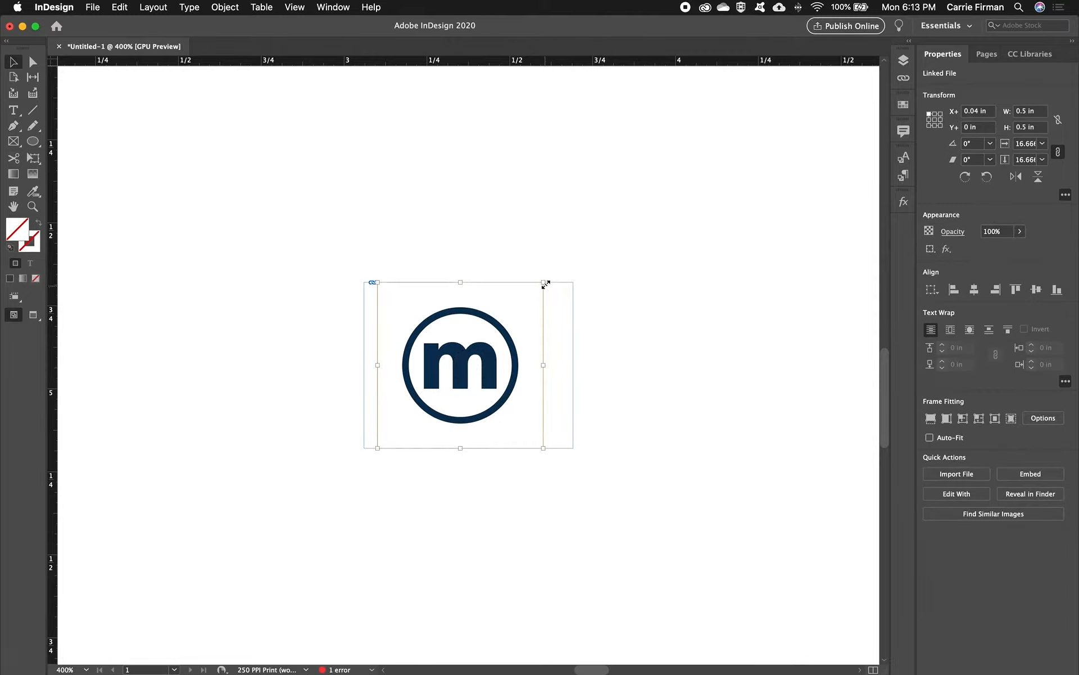
drag(544, 284, 573, 253)
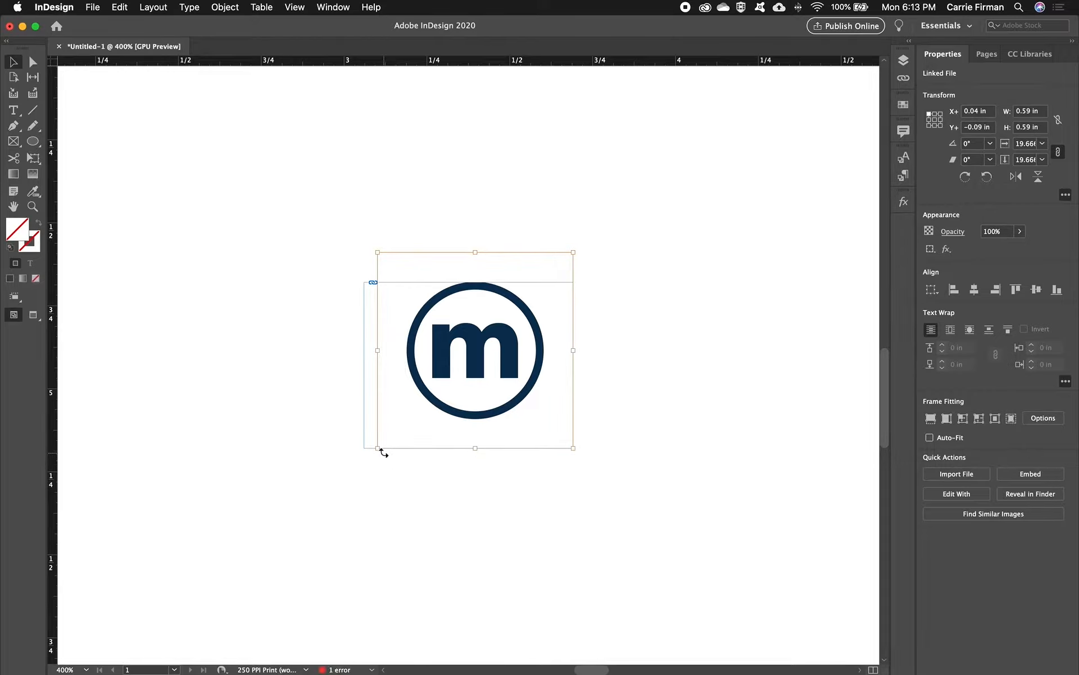
drag(378, 449, 350, 482)
mouse_move(573, 253)
mouse_down()
mouse_move(524, 314)
mouse_move(596, 309)
mouse_move(605, 229)
mouse_move(489, 313)
mouse_move(568, 245)
mouse_move(506, 315)
mouse_move(588, 308)
mouse_move(585, 340)
mouse_move(535, 309)
mouse_move(557, 300)
mouse_move(558, 265)
mouse_move(578, 254)
mouse_up()
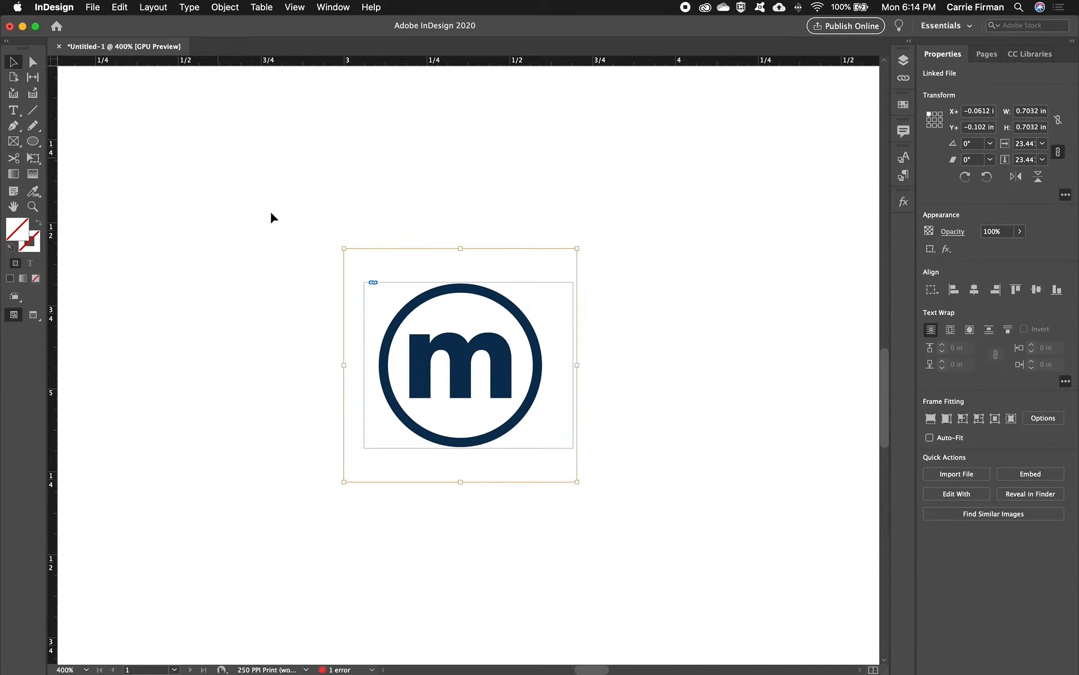
- Duplicate the metro logo frame just to the right of the original and widen the copy to about 0.86 in
click(646, 330)
drag(624, 330, 435, 336)
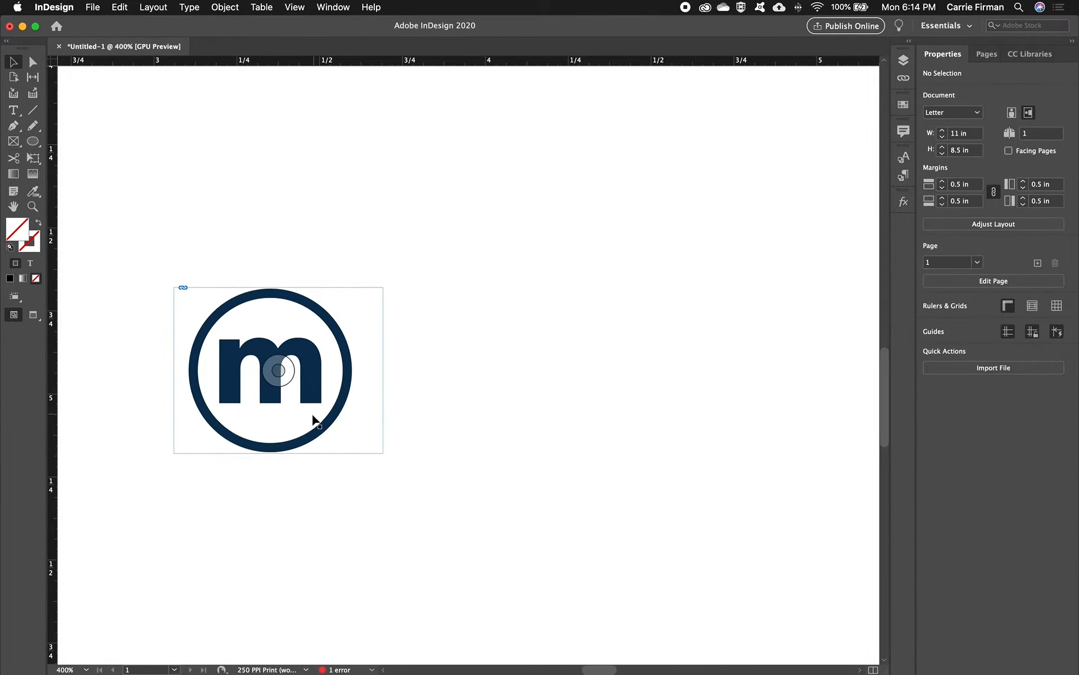
alt+shift+drag(326, 427, 573, 425)
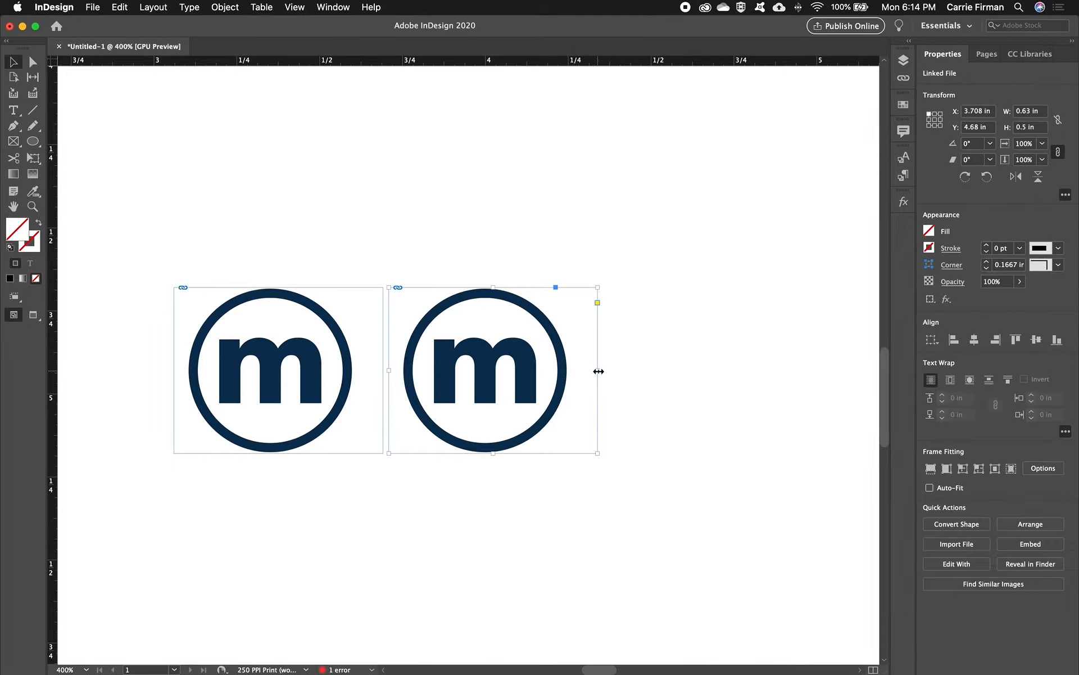
drag(599, 372, 673, 369)
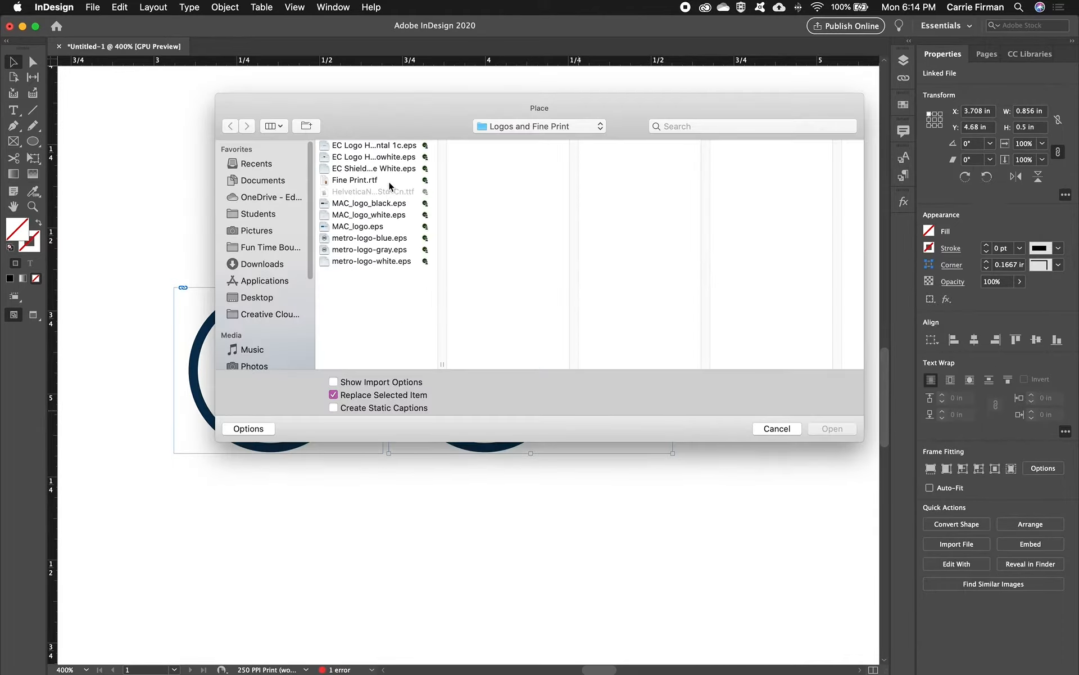
- Replace the copied logo with EC Logo Horizontal Rev 4c-nowhite.eps and fit it proportionally within the frame
click(385, 159)
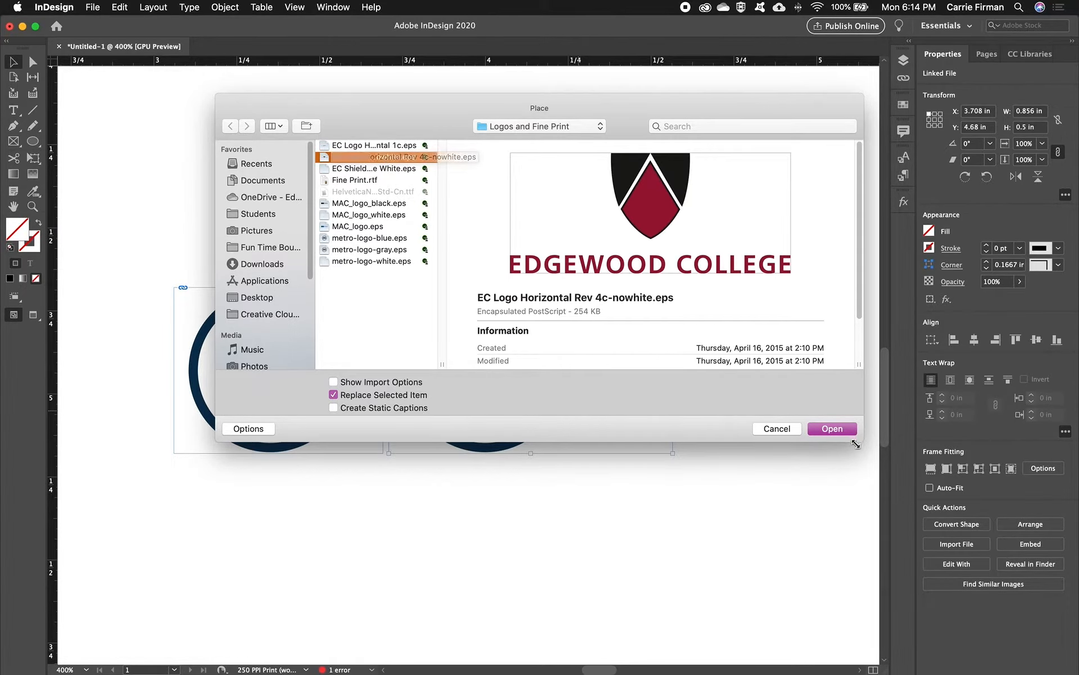
click(832, 429)
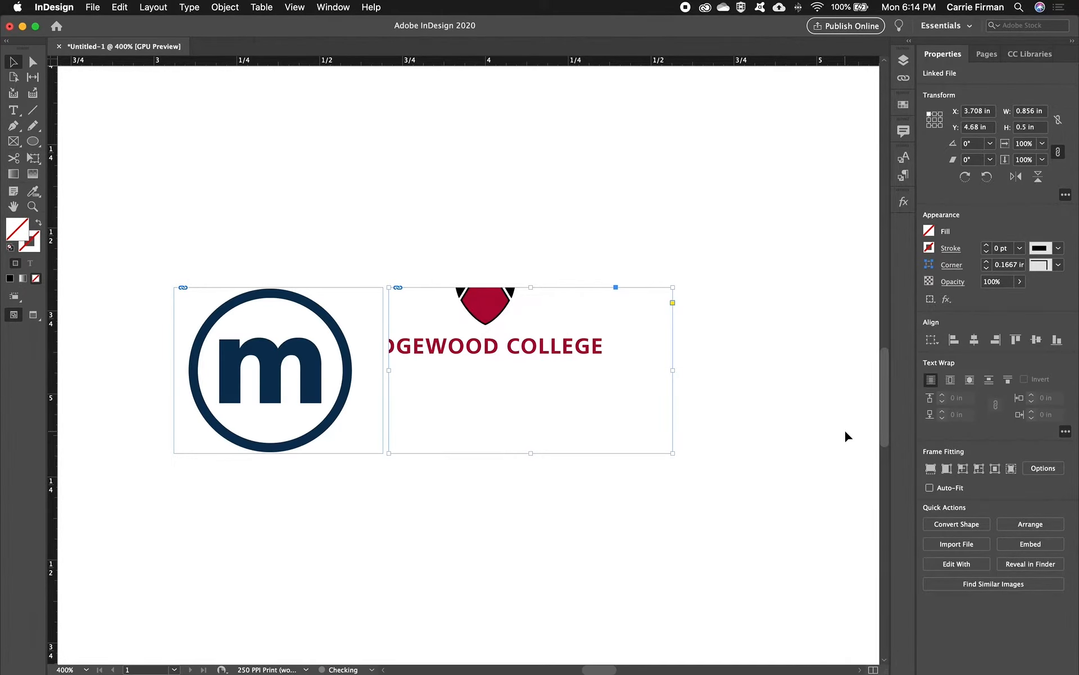
right_click(484, 349)
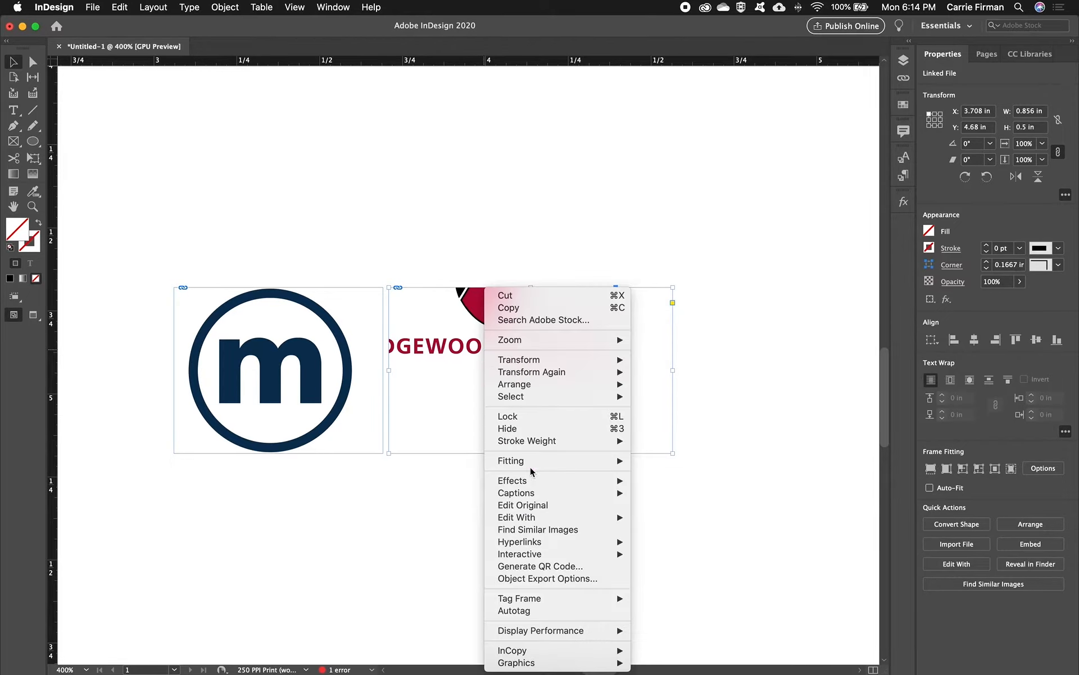
mouse_move(532, 466)
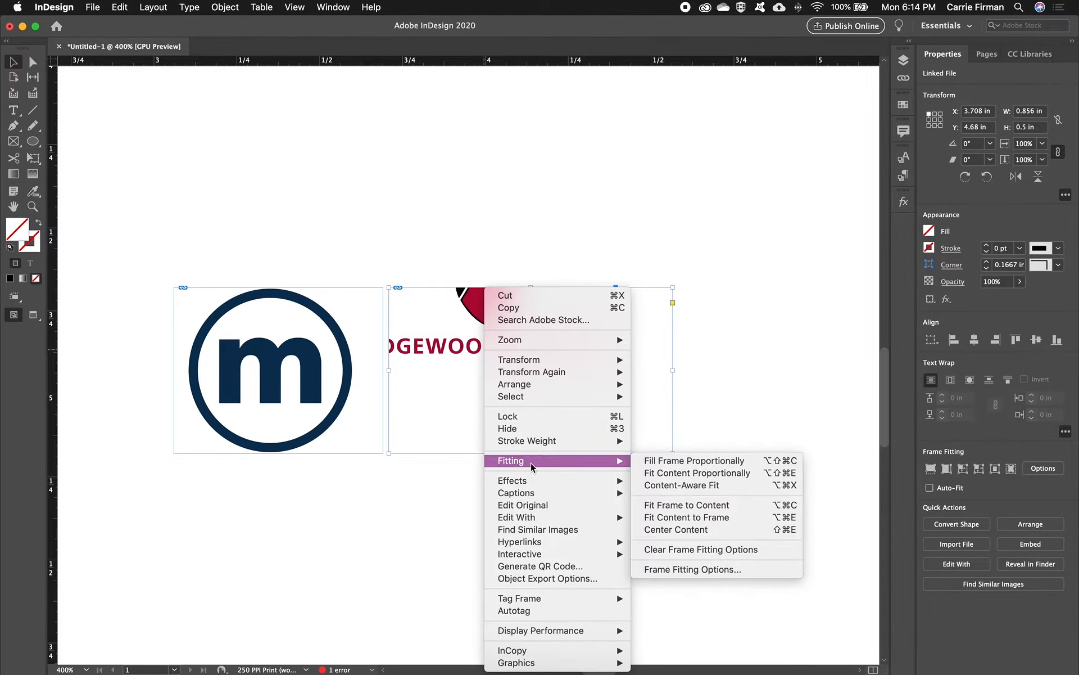
click(647, 475)
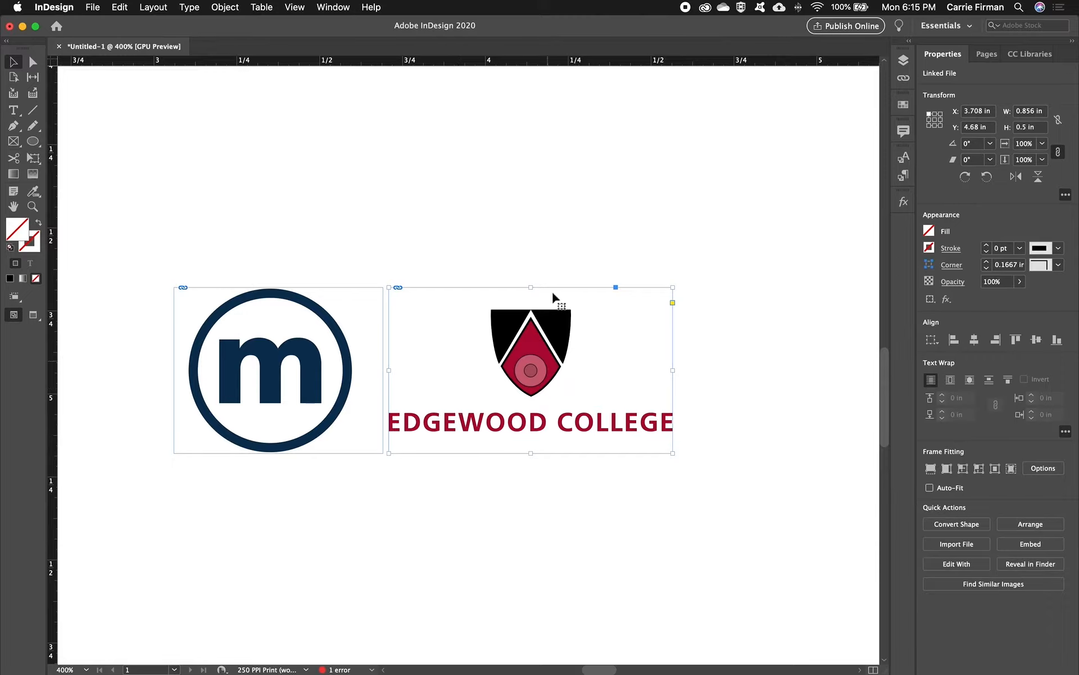
- Widen the Edgewood College logo frame to about 1.43 in and fit the logo proportionally within it
drag(673, 370, 864, 371)
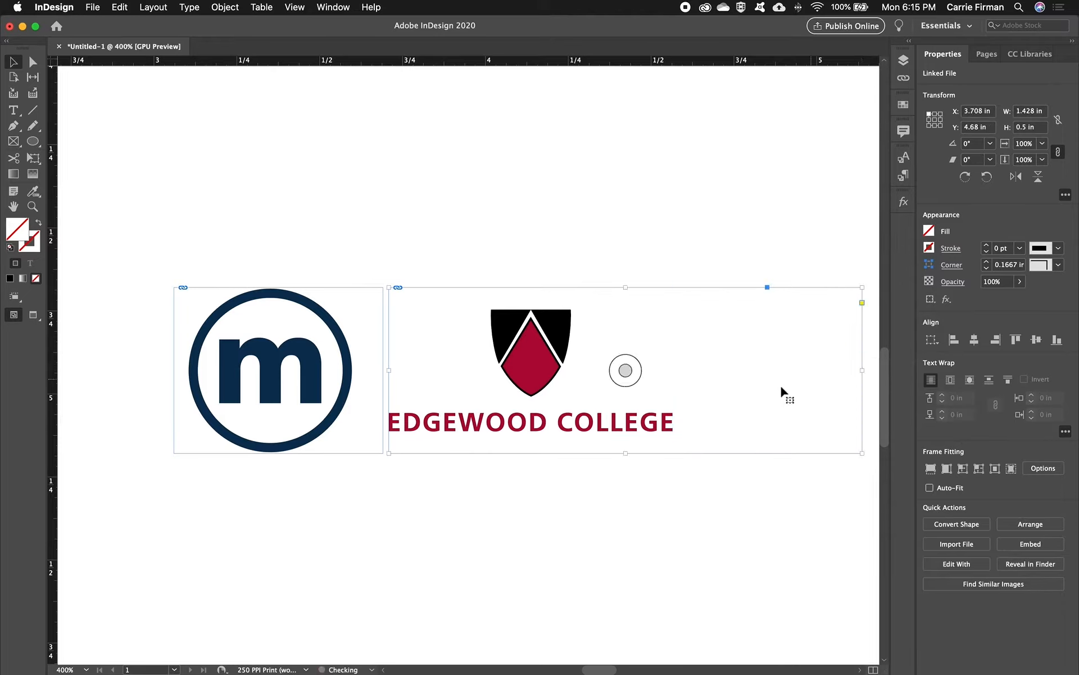
right_click(527, 426)
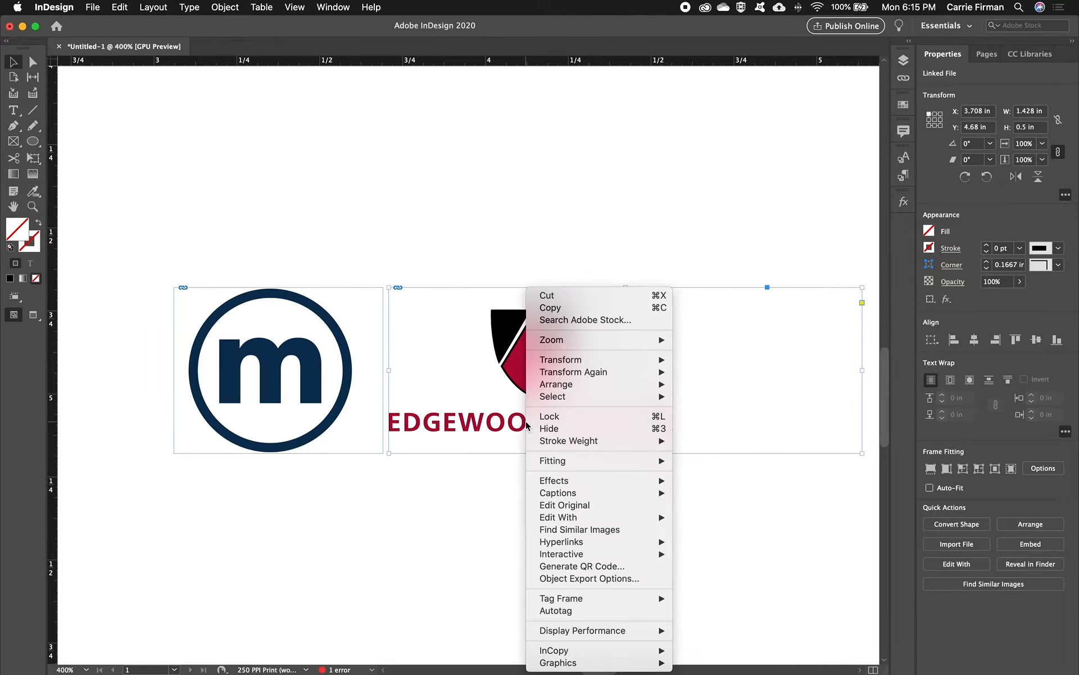
mouse_move(548, 464)
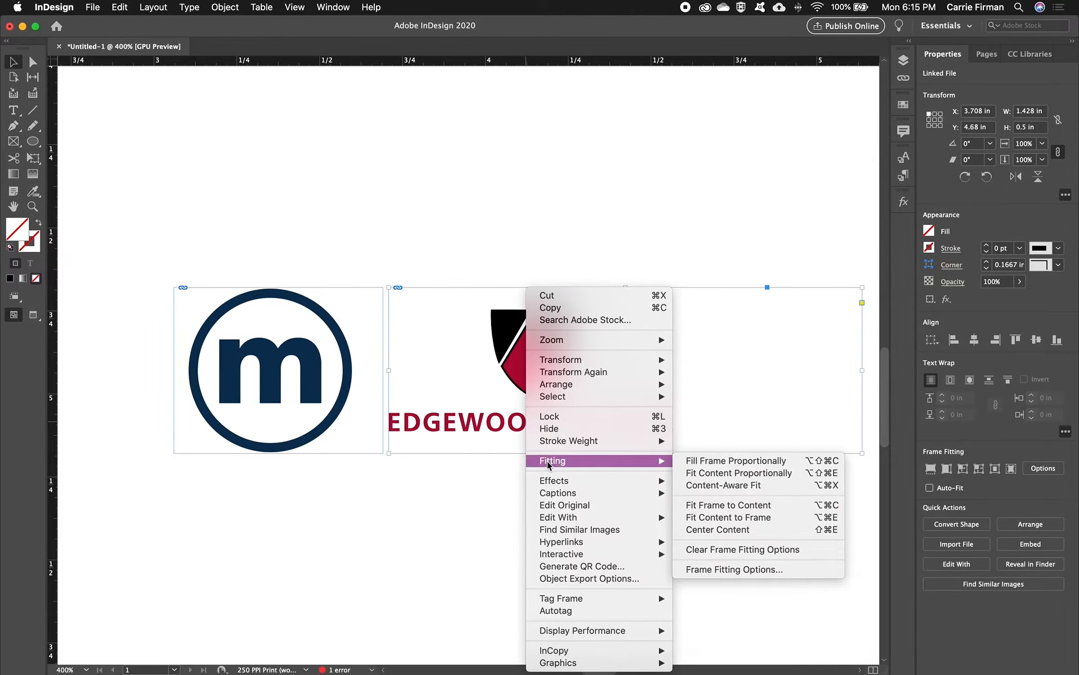
click(698, 476)
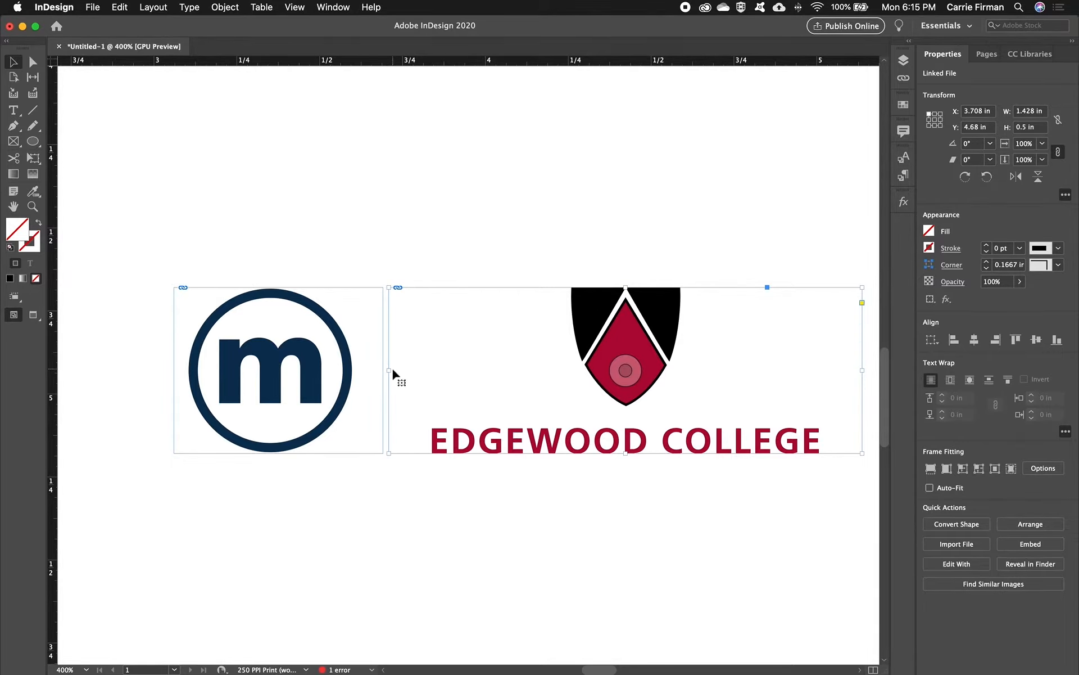
- Duplicate the Edgewood College frame beside the original at about X 5.21 in and replace the copy's graphic with MAC_logo.eps
drag(704, 402, 545, 347)
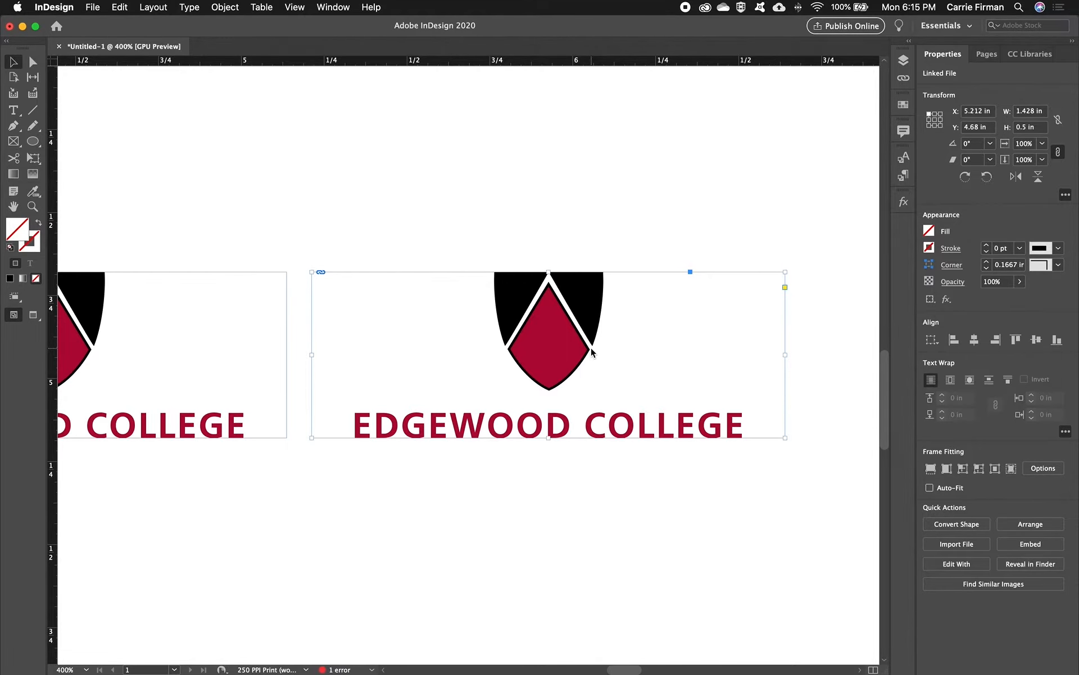
key(super+d)
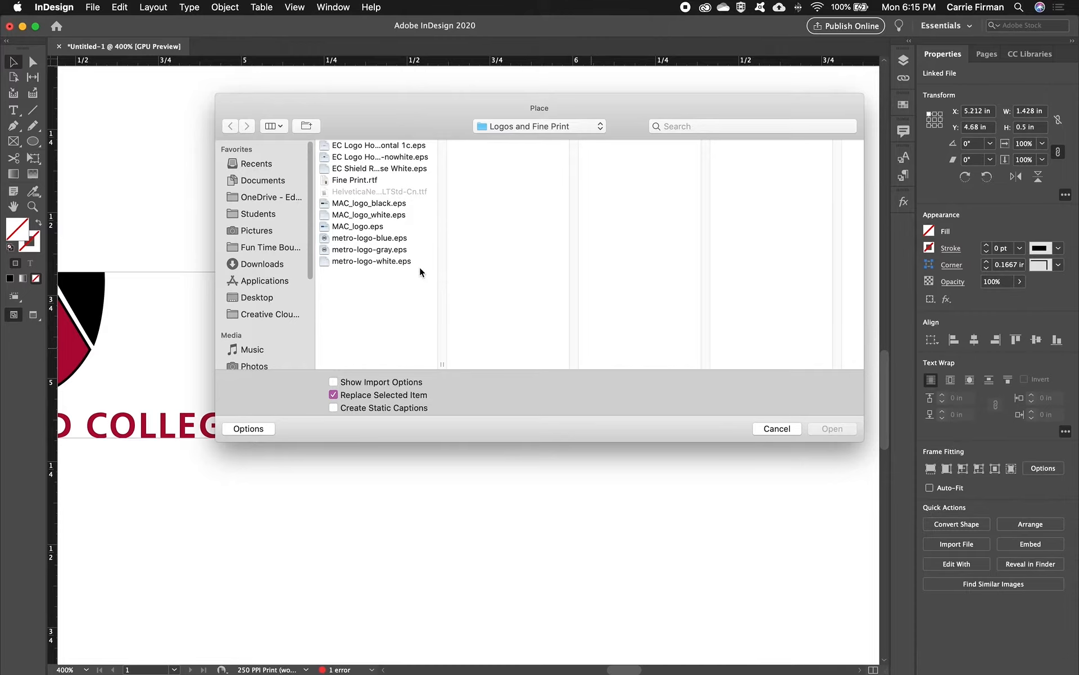
click(382, 225)
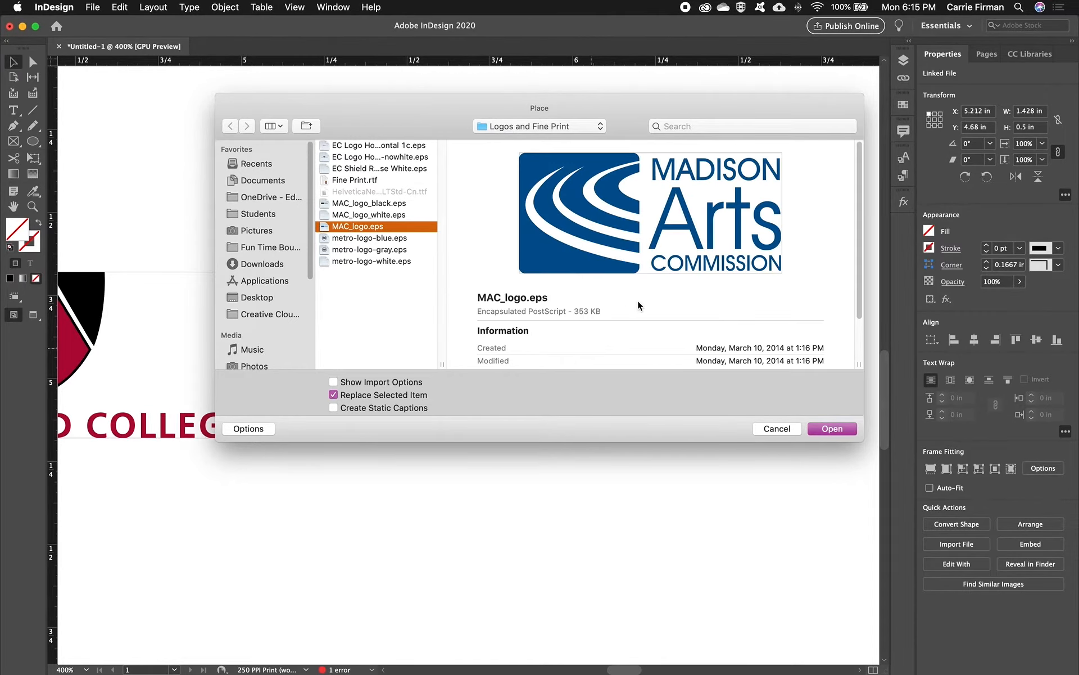
click(811, 429)
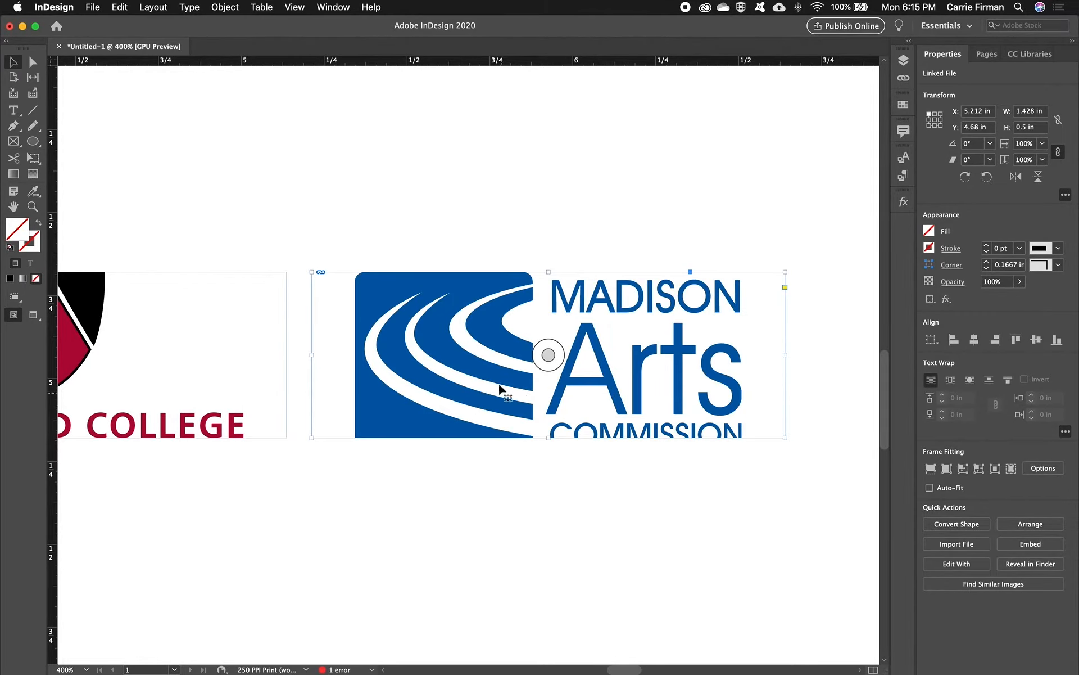
- Fit the Madison Arts Commission logo proportionally within its frame
right_click(453, 361)
mouse_move(495, 460)
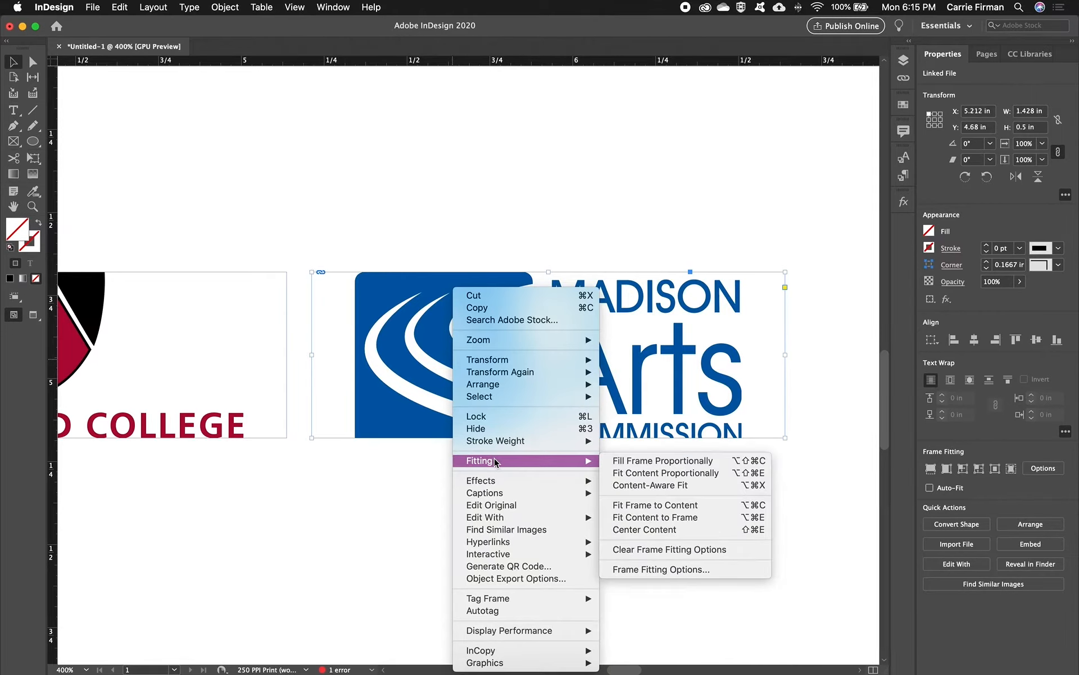
click(626, 479)
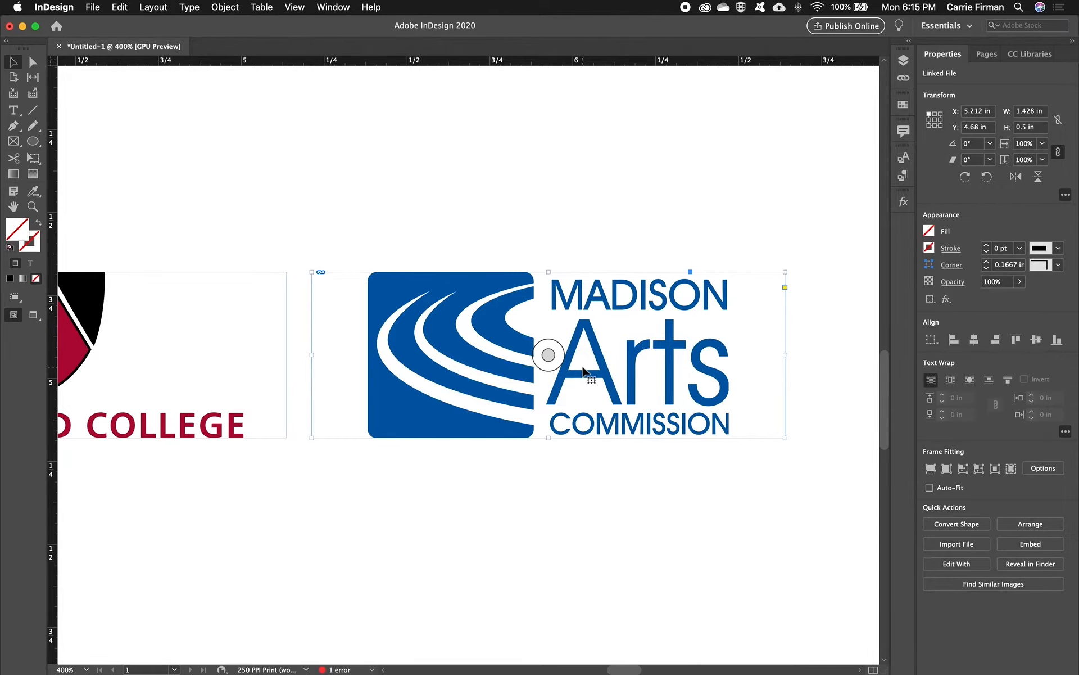
- Fit the Edgewood College and Madison Arts Commission frames to their logo contents
key(super+minus)
key(super+minus)
drag(238, 374, 369, 373)
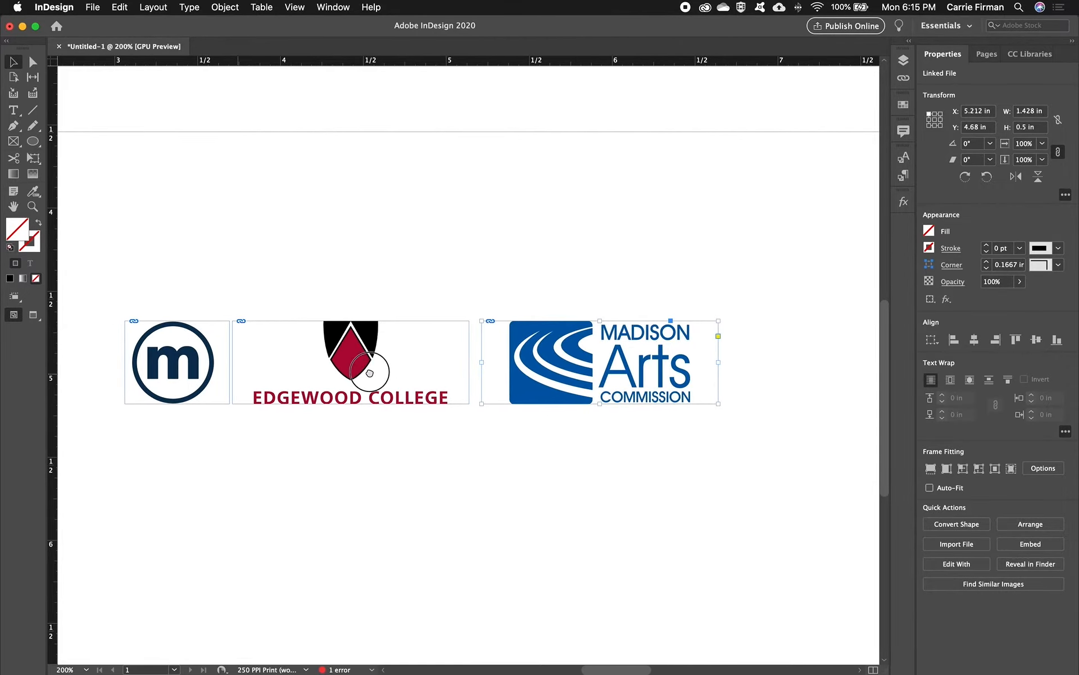
drag(346, 273, 624, 442)
right_click(538, 388)
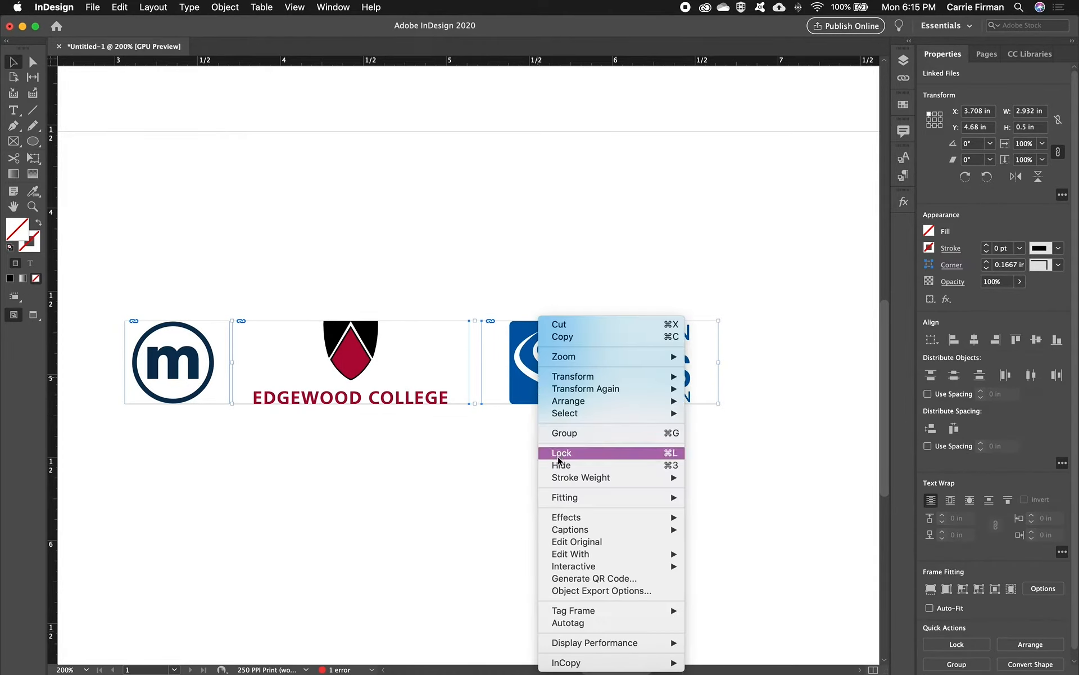
mouse_move(563, 499)
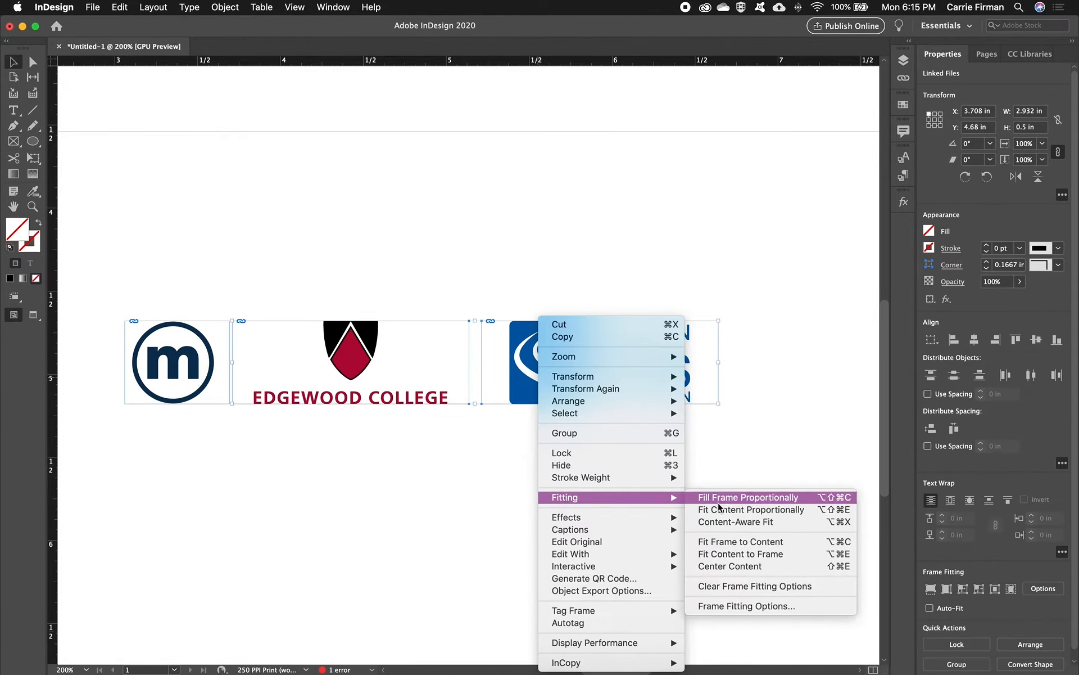
click(718, 542)
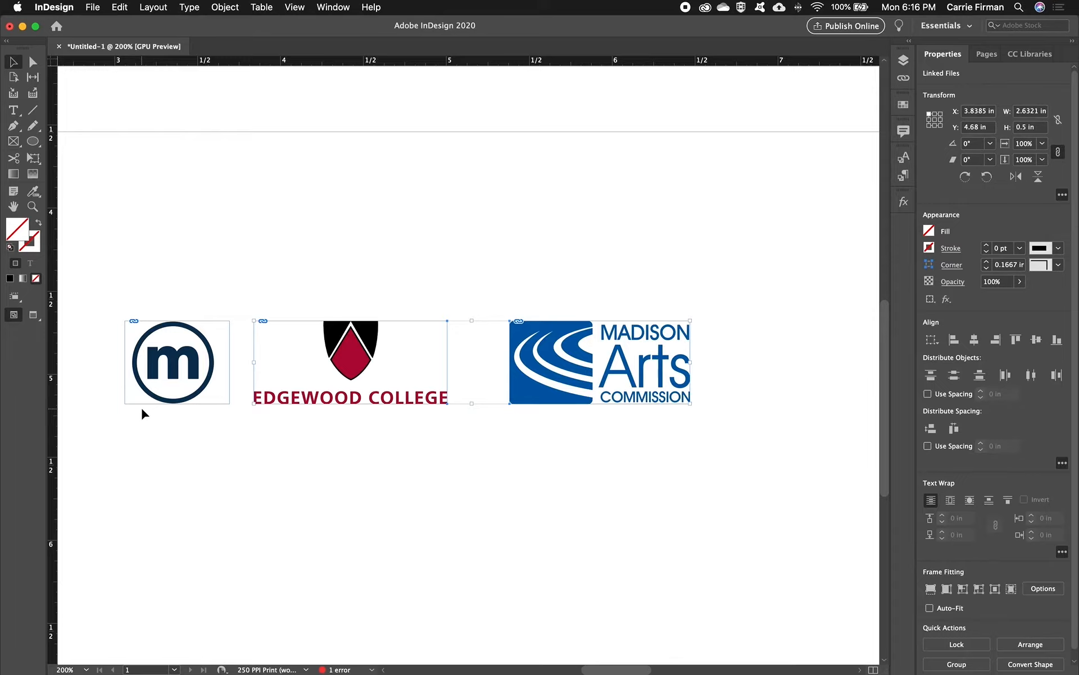
- Move the Edgewood College logo against the metro logo's frame and bring the Madison Arts Commission logo in beside it with a small gap
click(374, 425)
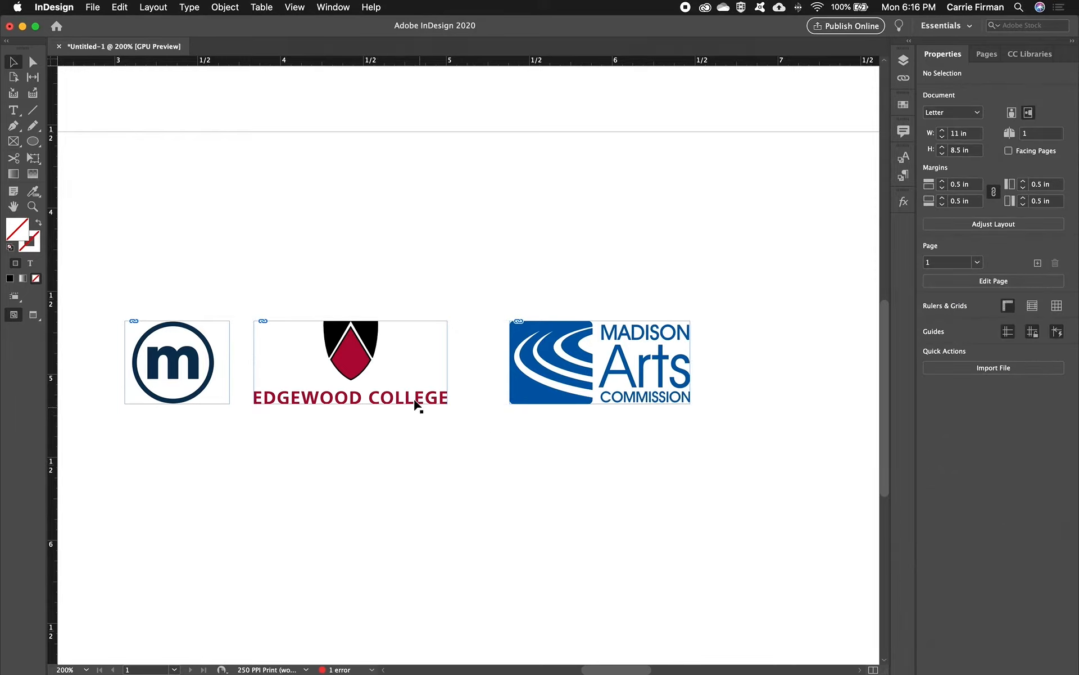
drag(415, 404, 387, 400)
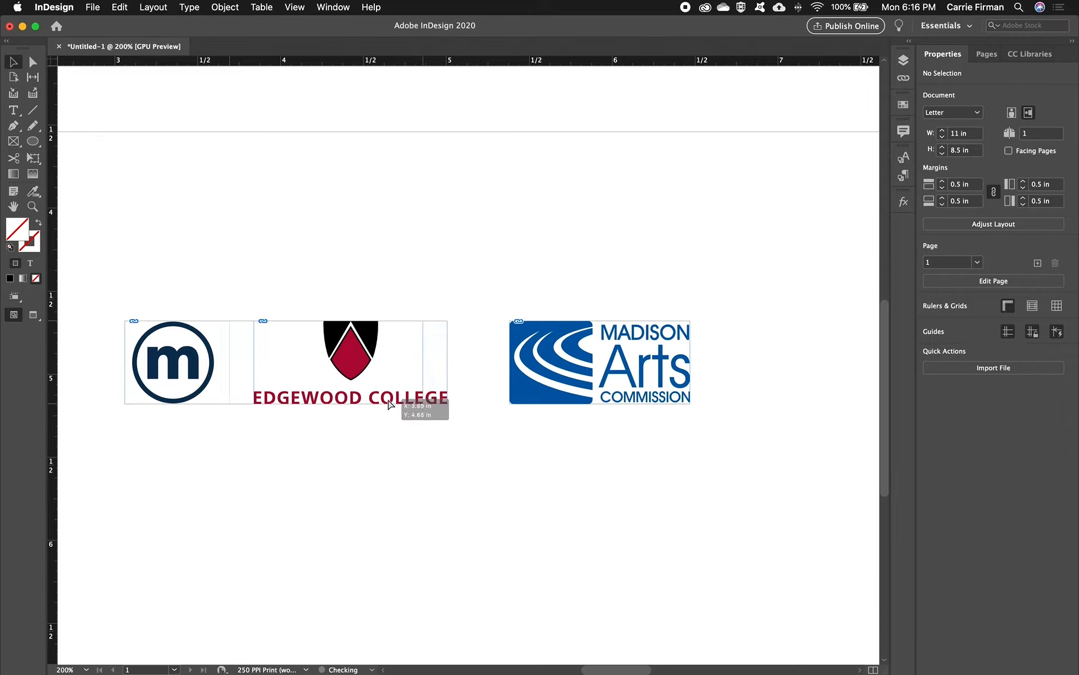
drag(524, 405, 453, 406)
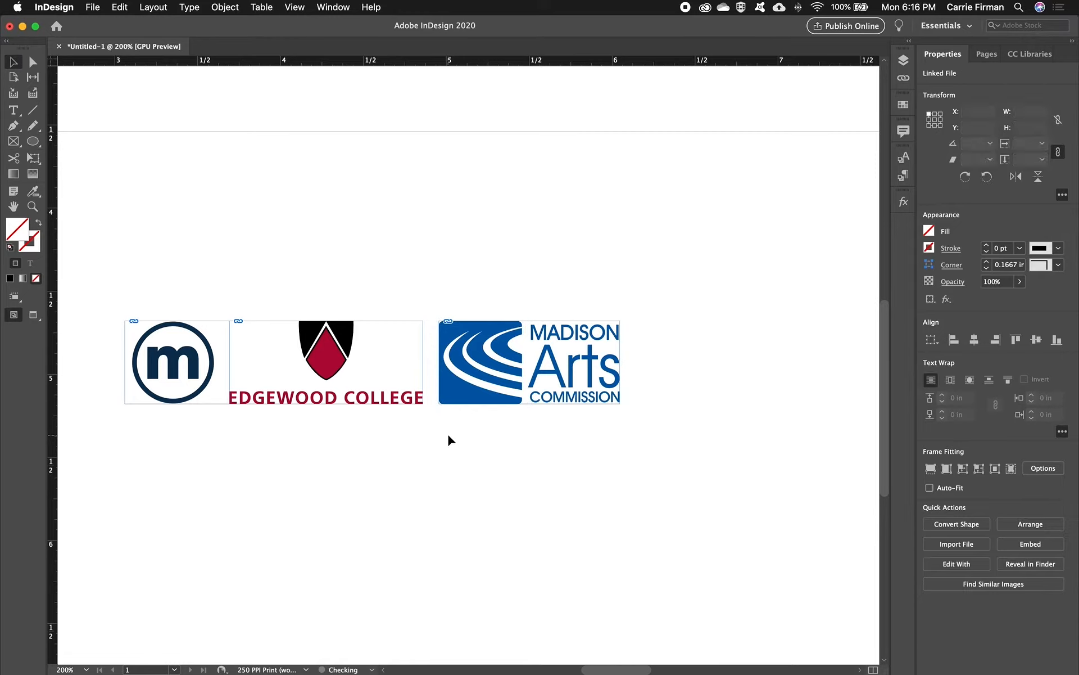
click(448, 437)
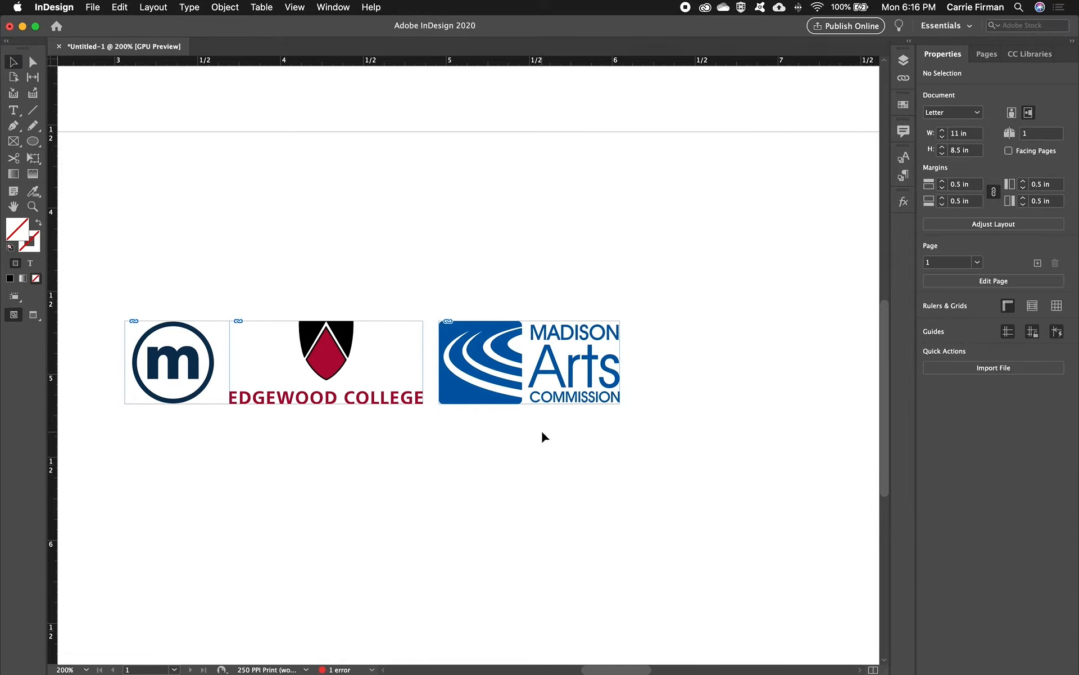
- Try nudging the Edgewood College logo slightly closer to the metro logo while previewing the page without frame edges
key(w)
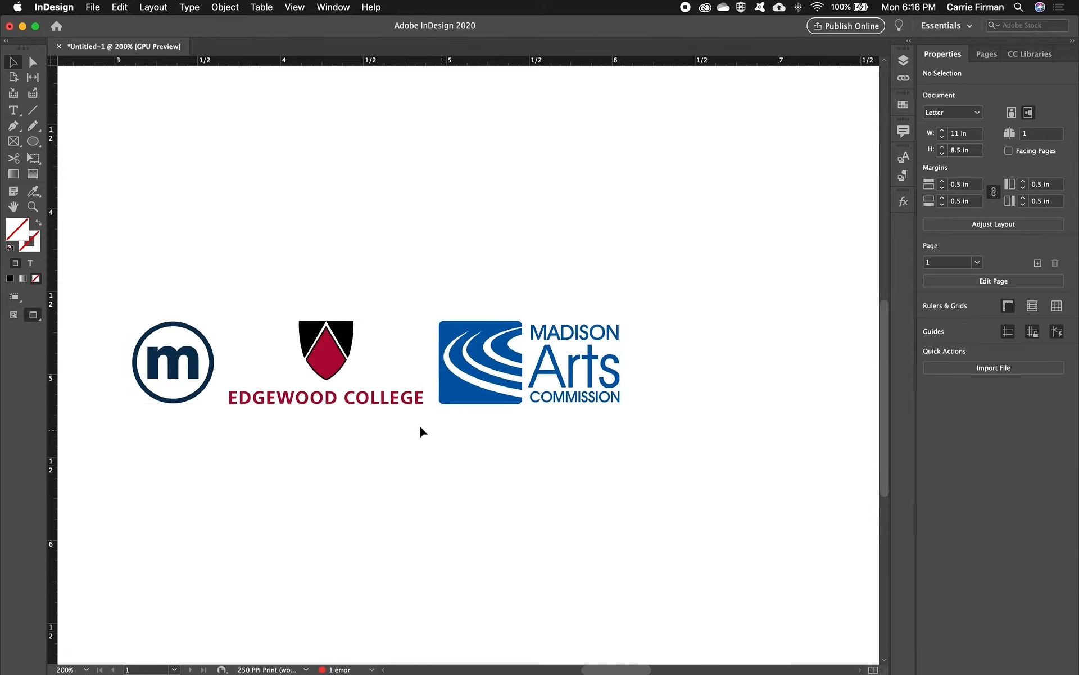
click(355, 408)
key(Left)
key(Left)
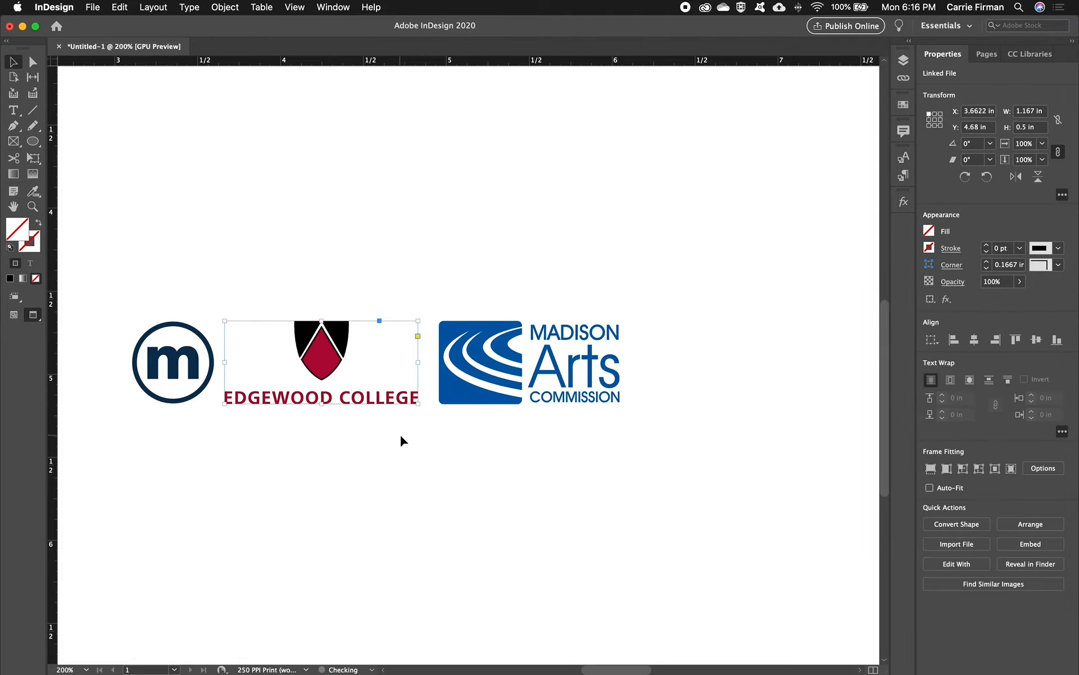
click(528, 512)
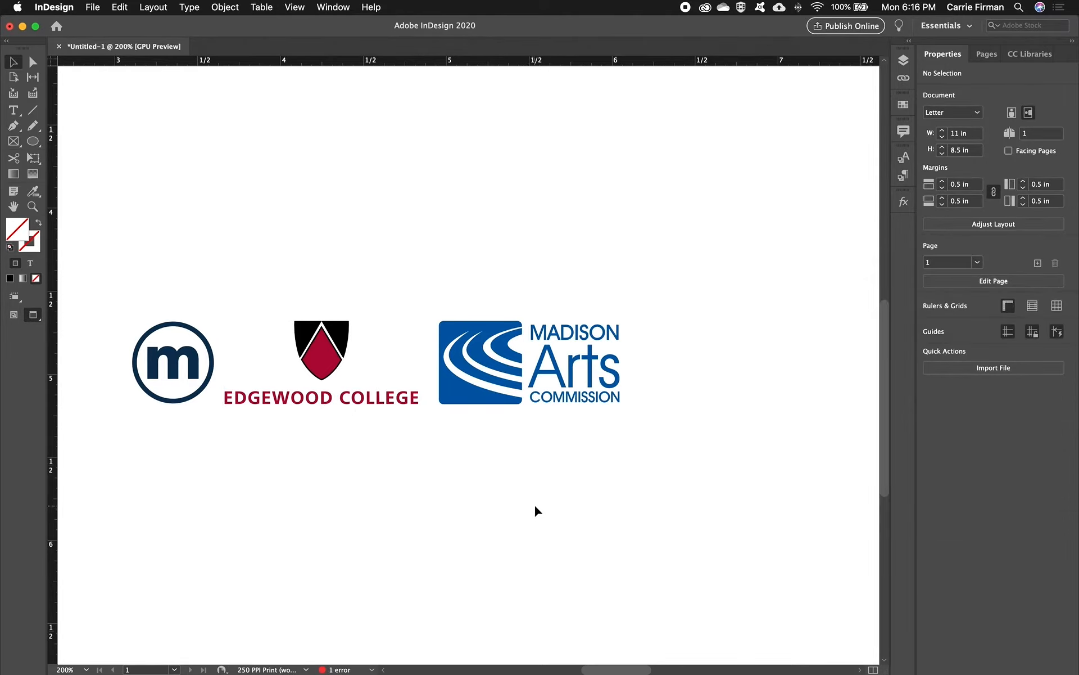
key(super+z)
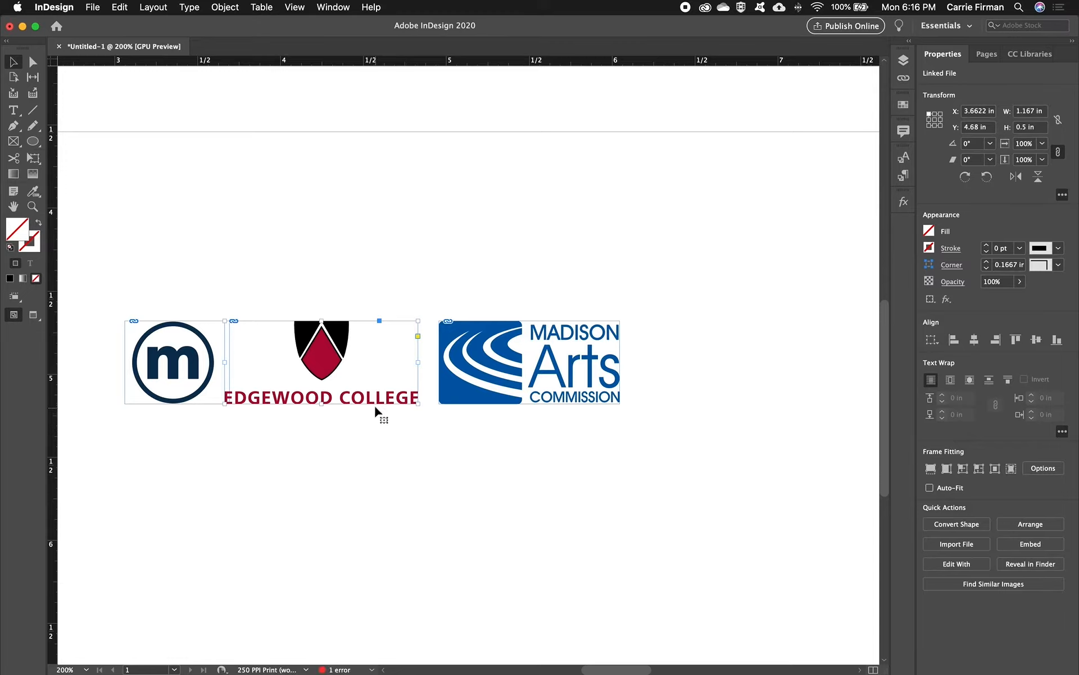
- Stagger the Edgewood College logo lower and the Madison Arts Commission logo higher, and align the top edges of all three logos
drag(384, 401, 388, 436)
drag(470, 406, 481, 378)
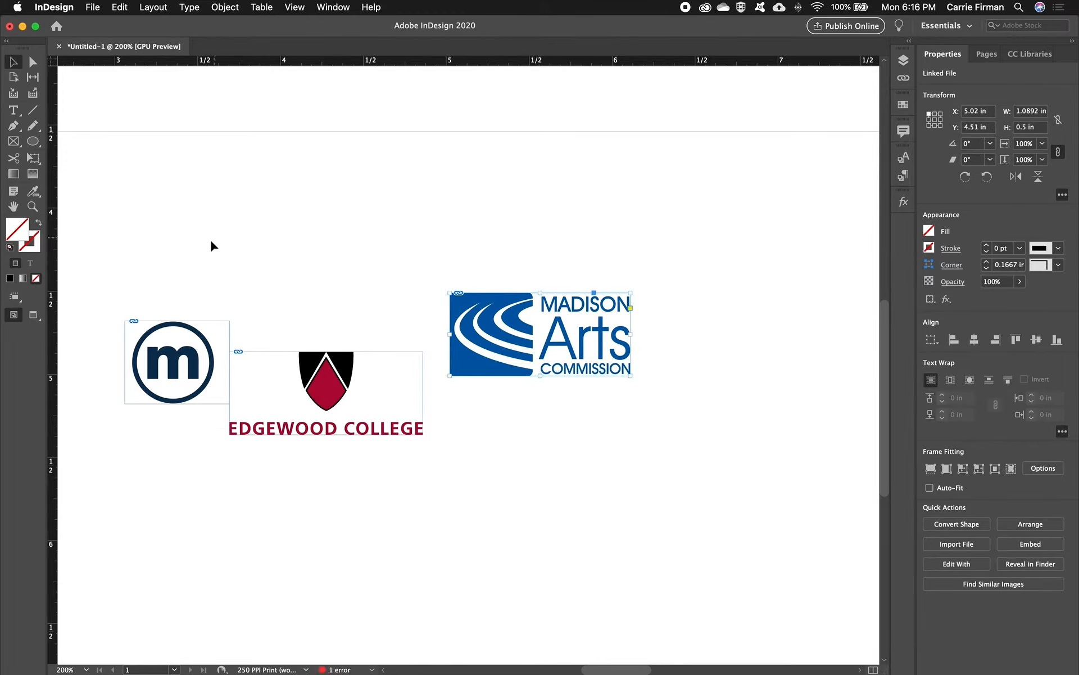
drag(203, 243, 510, 430)
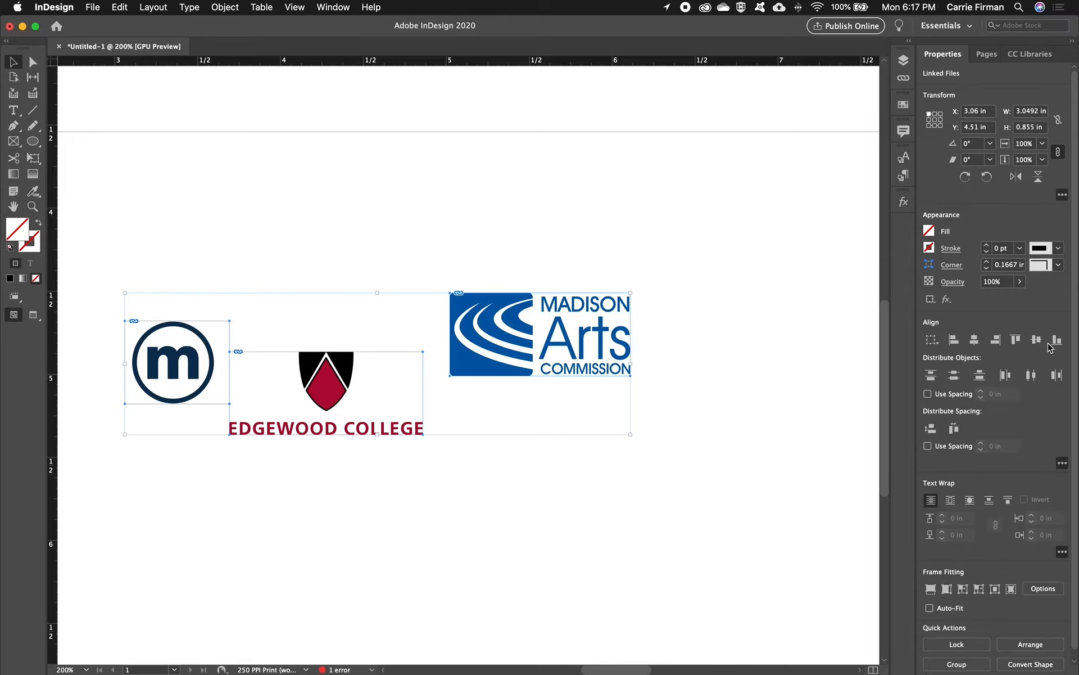
click(1016, 340)
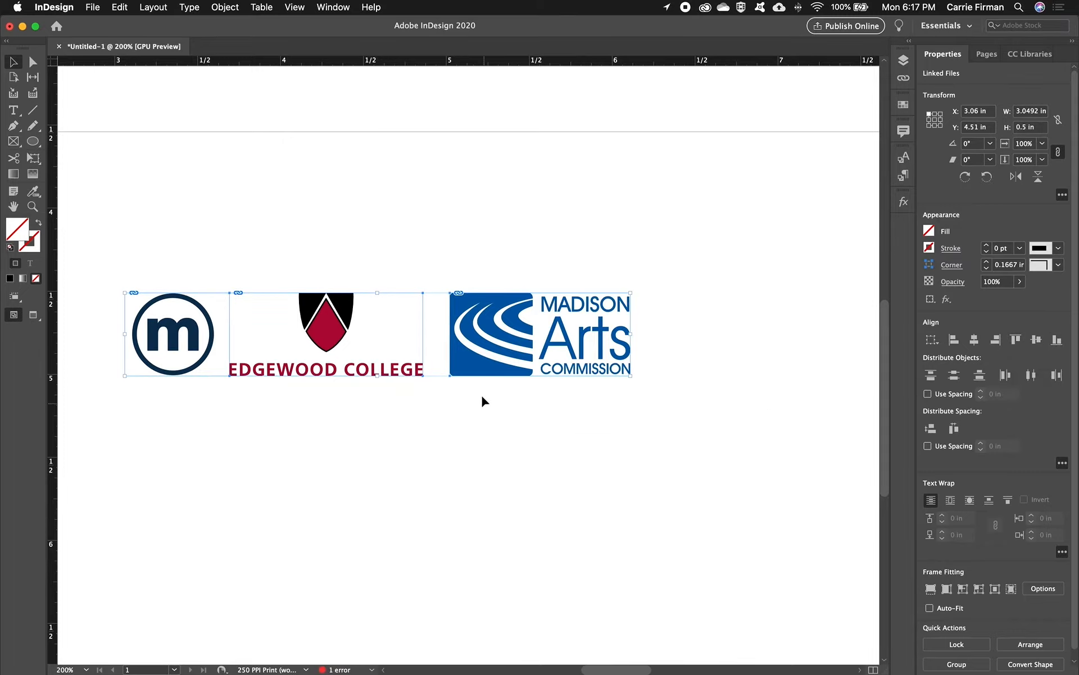
- Move the three aligned logos together to about X 3.92 in, Y 4.64 in and preview the page without frame edges
drag(458, 380, 608, 395)
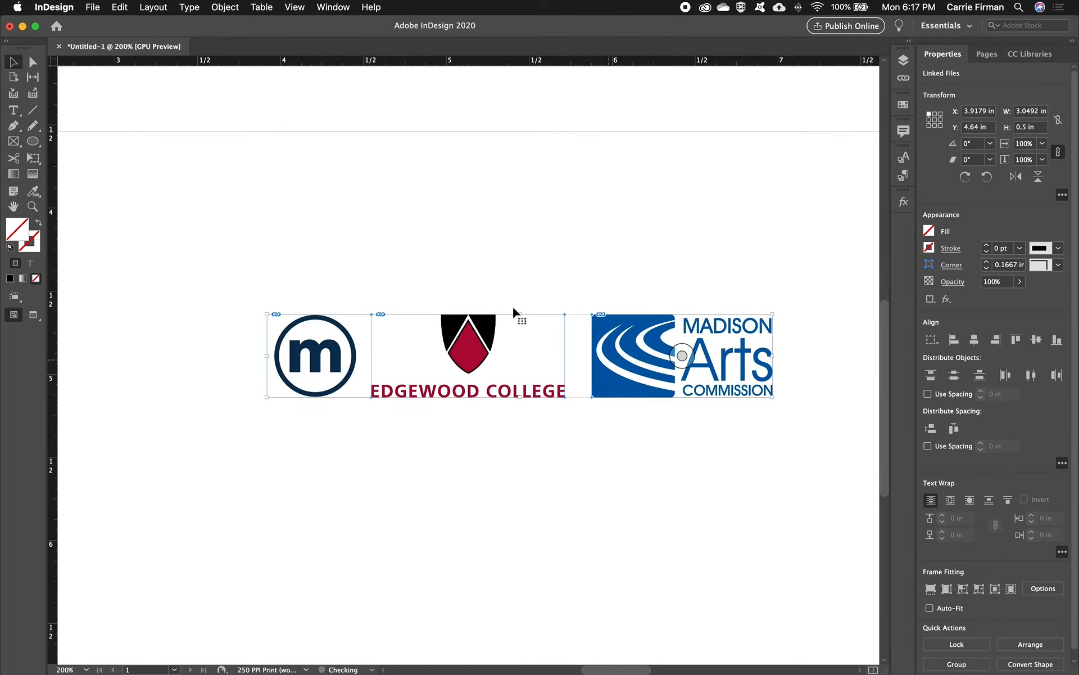
click(538, 450)
key(w)
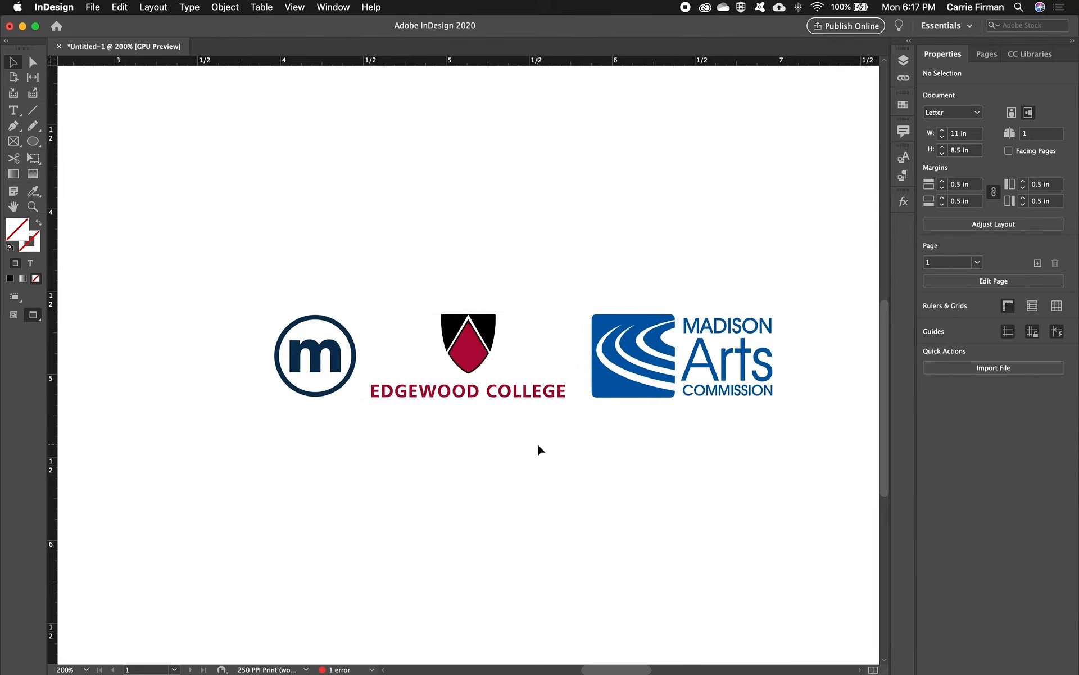
- Group the three logos and move the group to about X 3.34 in, Y 4.78 in
drag(280, 253, 669, 425)
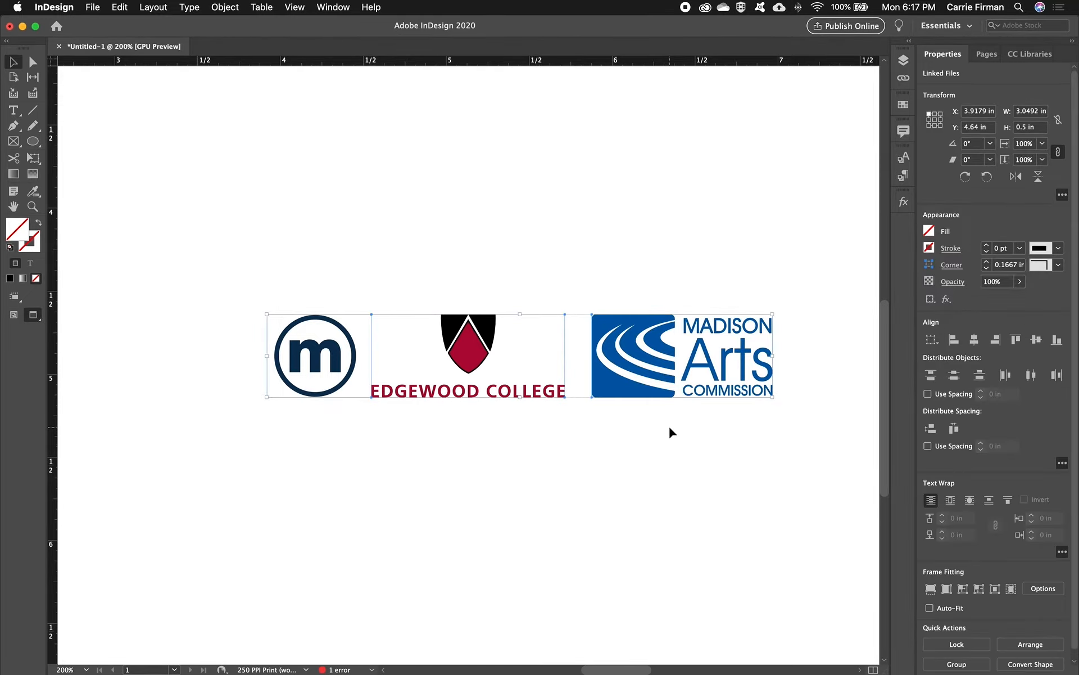
key(super+g)
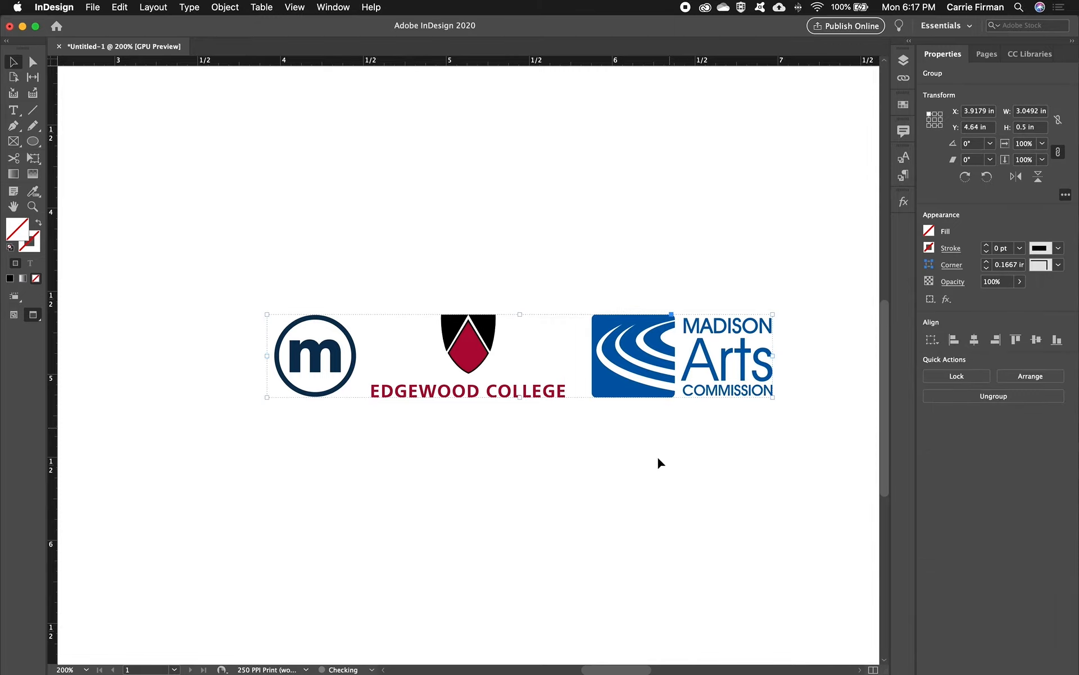
drag(622, 397, 522, 428)
click(509, 495)
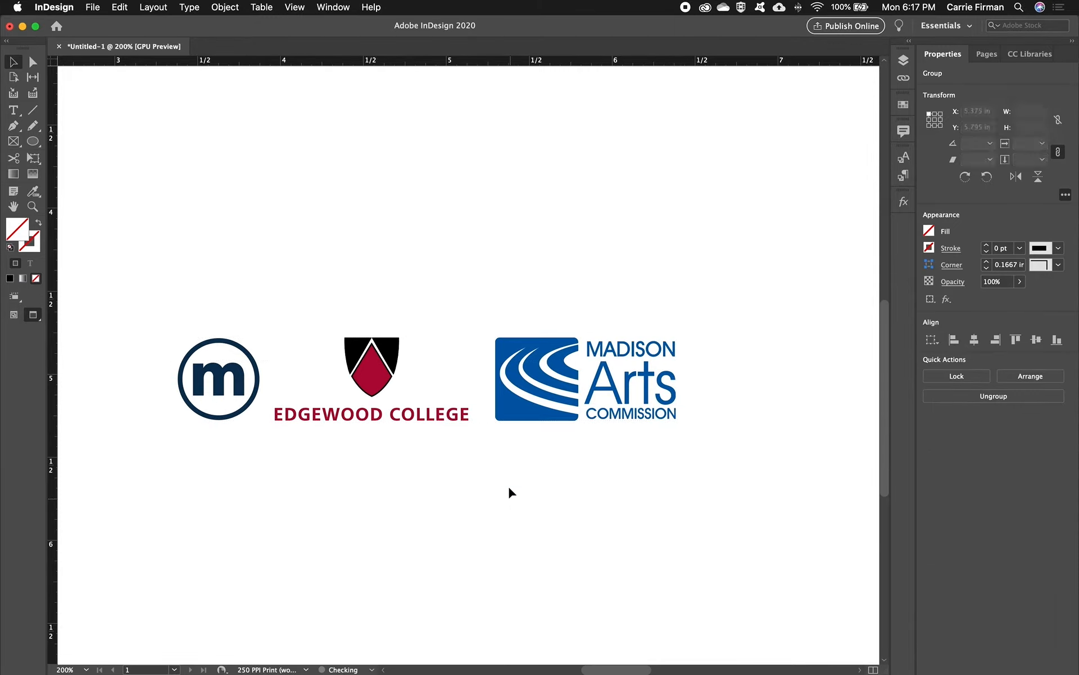
- Scale the logo group and its contents proportionally to about 4.33 in wide by 0.71 in high
click(587, 383)
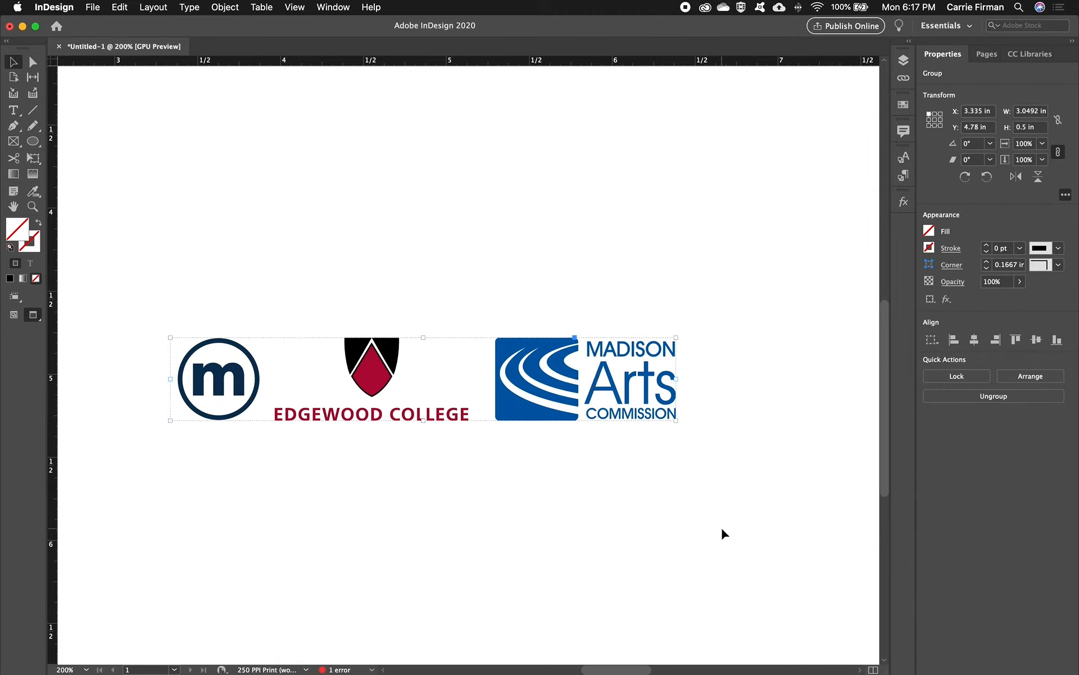
click(632, 476)
click(513, 409)
drag(676, 337, 726, 315)
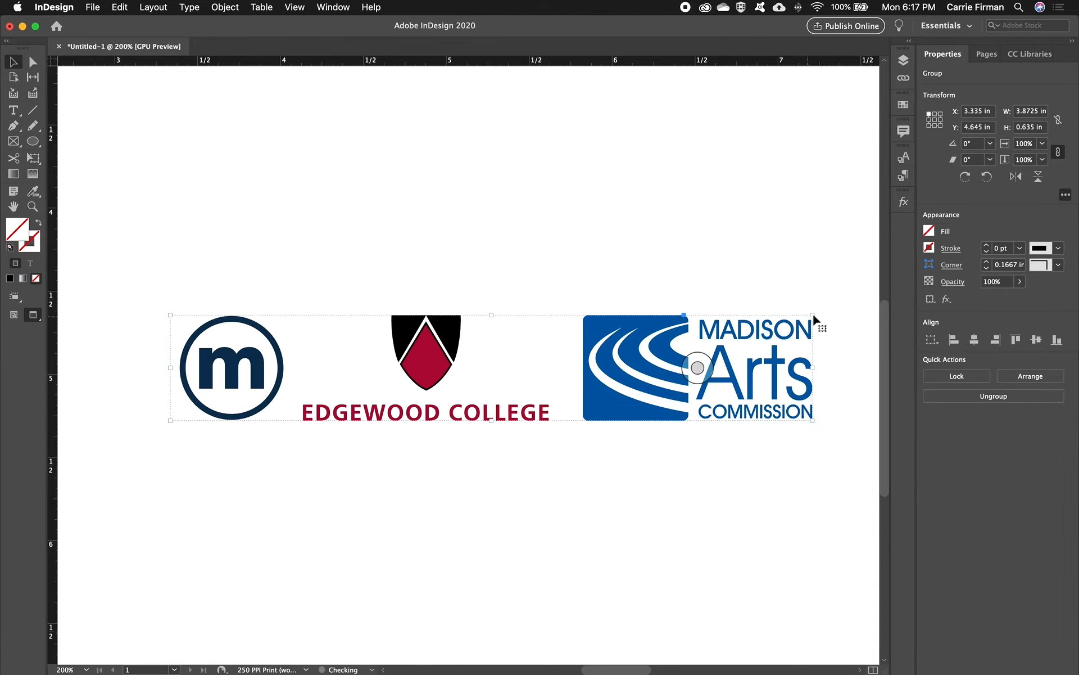
drag(813, 316, 567, 404)
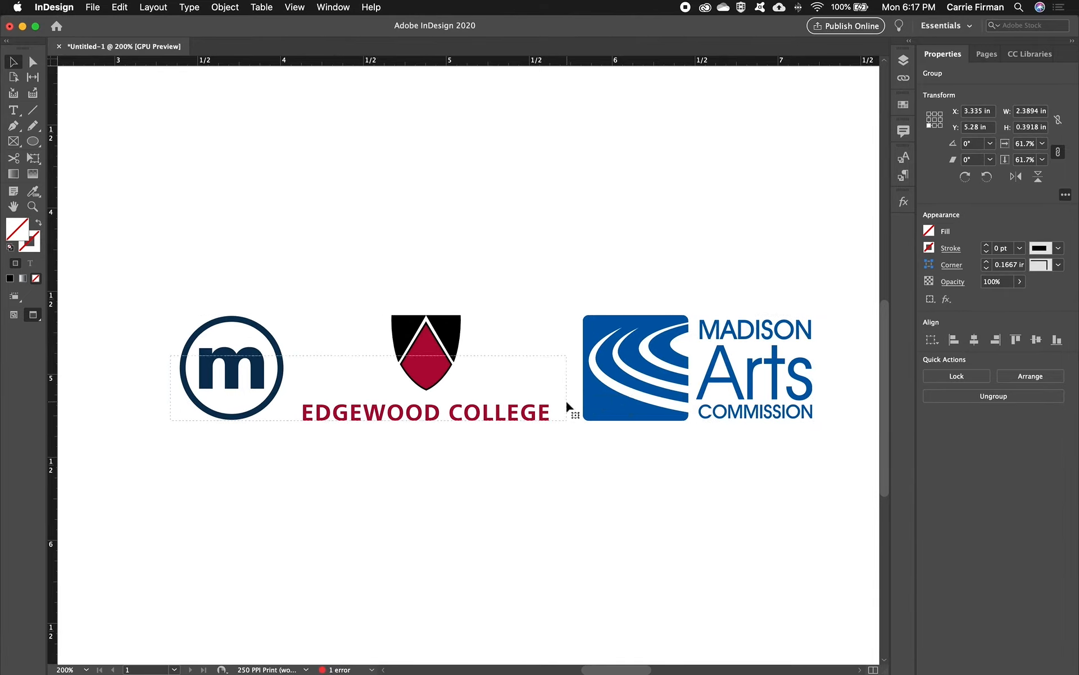
drag(566, 356, 679, 302)
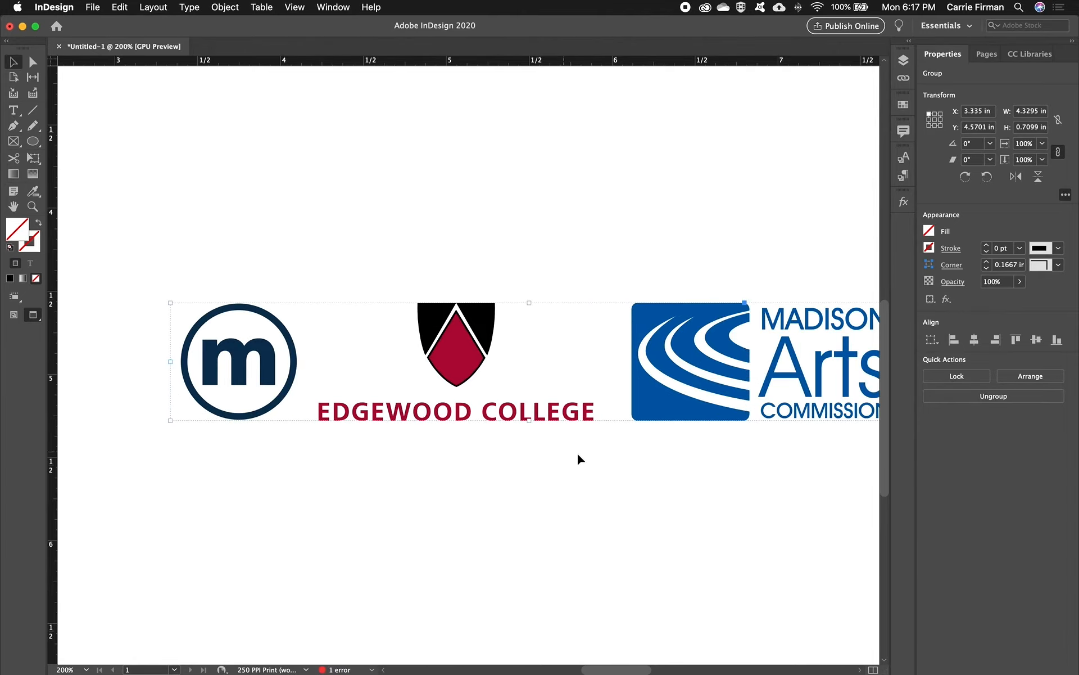
drag(682, 464, 615, 442)
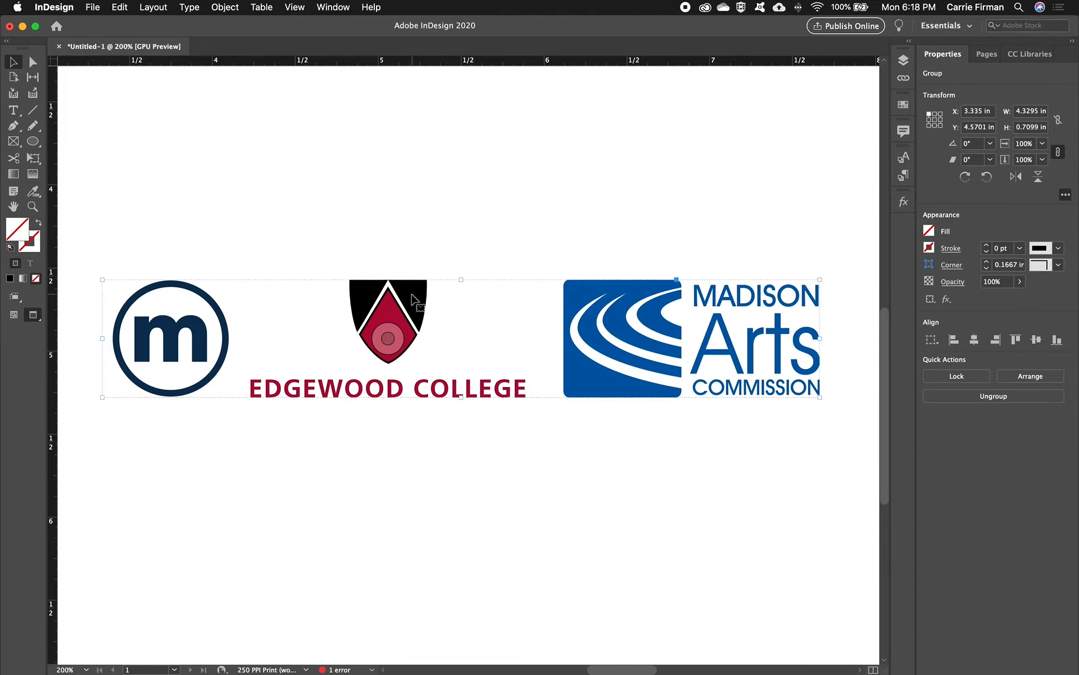
- Move the logo group down to about Y 4.66 in and draw a rectangle about 4.75 by 1.56 in around it
drag(419, 295, 415, 312)
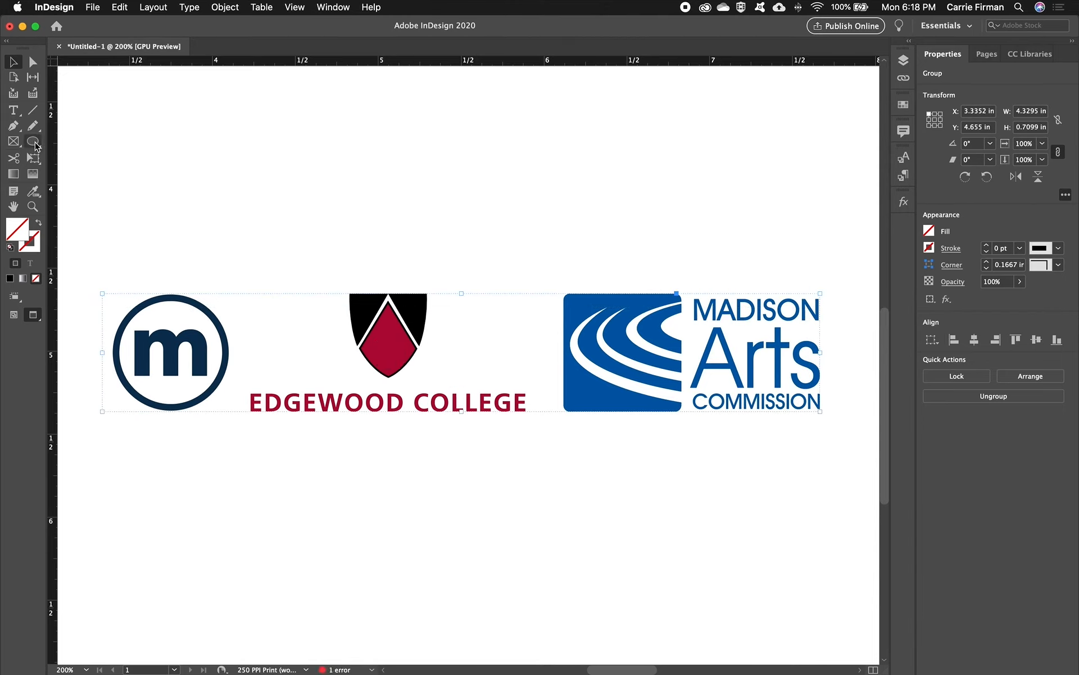
click(39, 145)
click(78, 156)
mouse_move(81, 216)
mouse_down()
mouse_move(265, 380)
mouse_move(740, 474)
mouse_move(868, 475)
mouse_up()
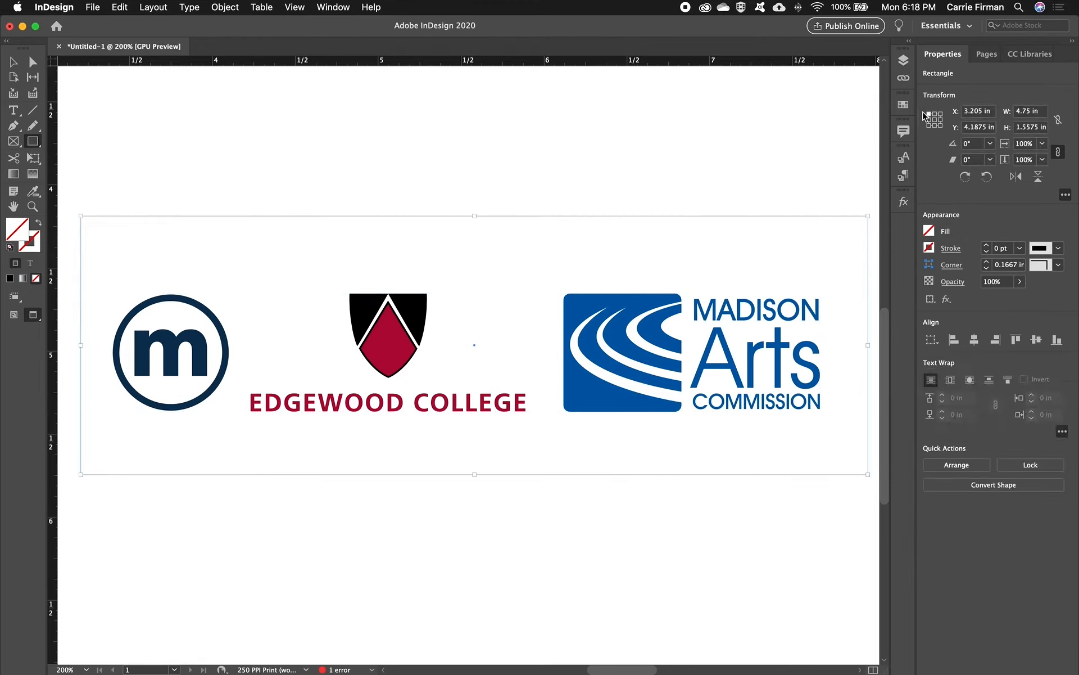
- Fill the rectangle with [Black] and send it behind the logos
click(931, 232)
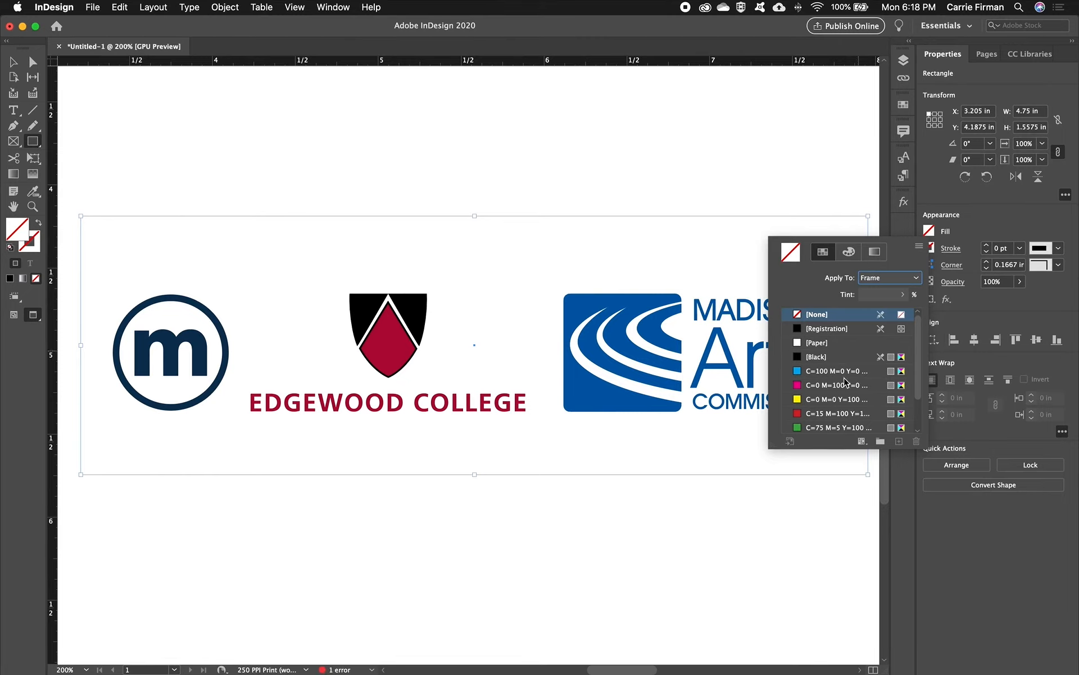
click(799, 357)
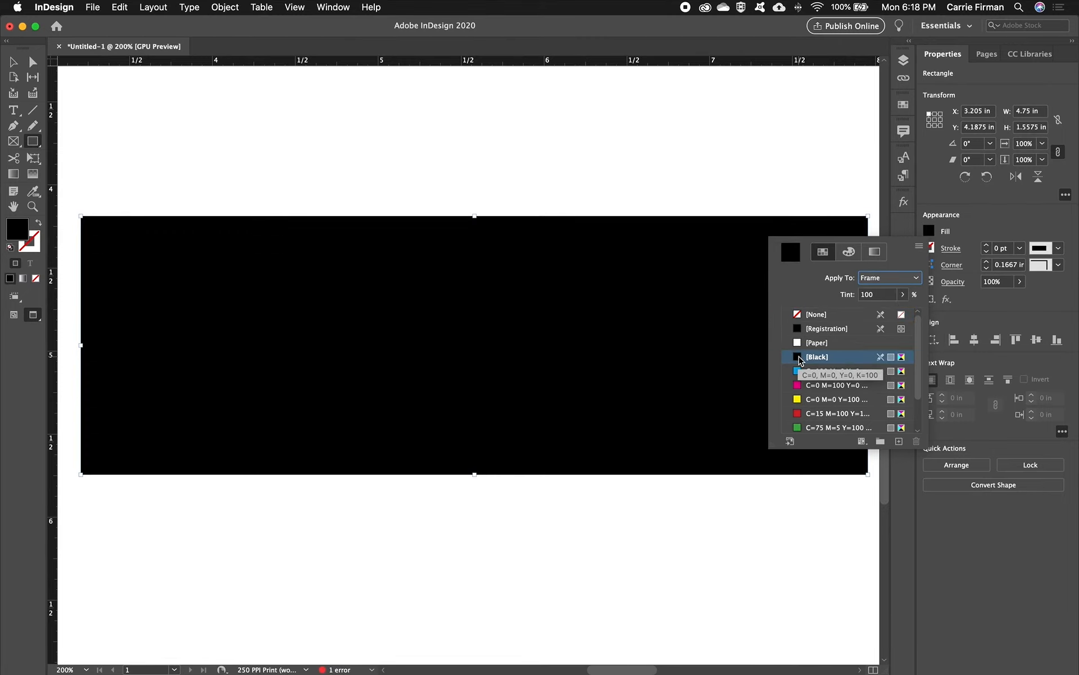
click(14, 62)
- Ungroup the three logos on the black rectangle and clear the selection
click(386, 352)
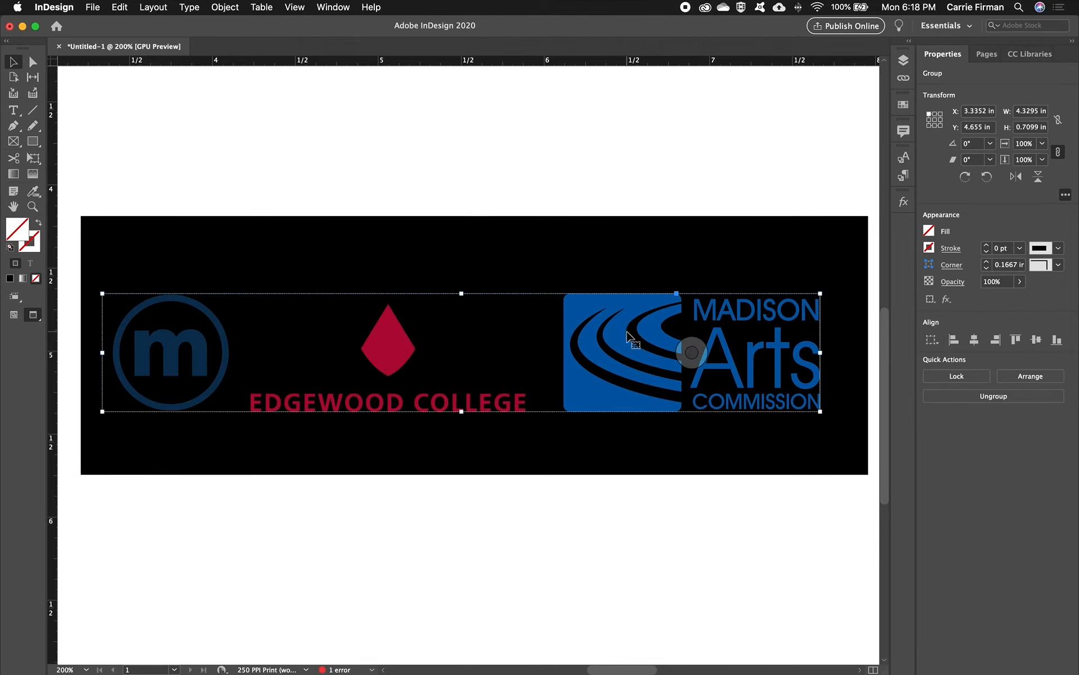
key(shift+super+g)
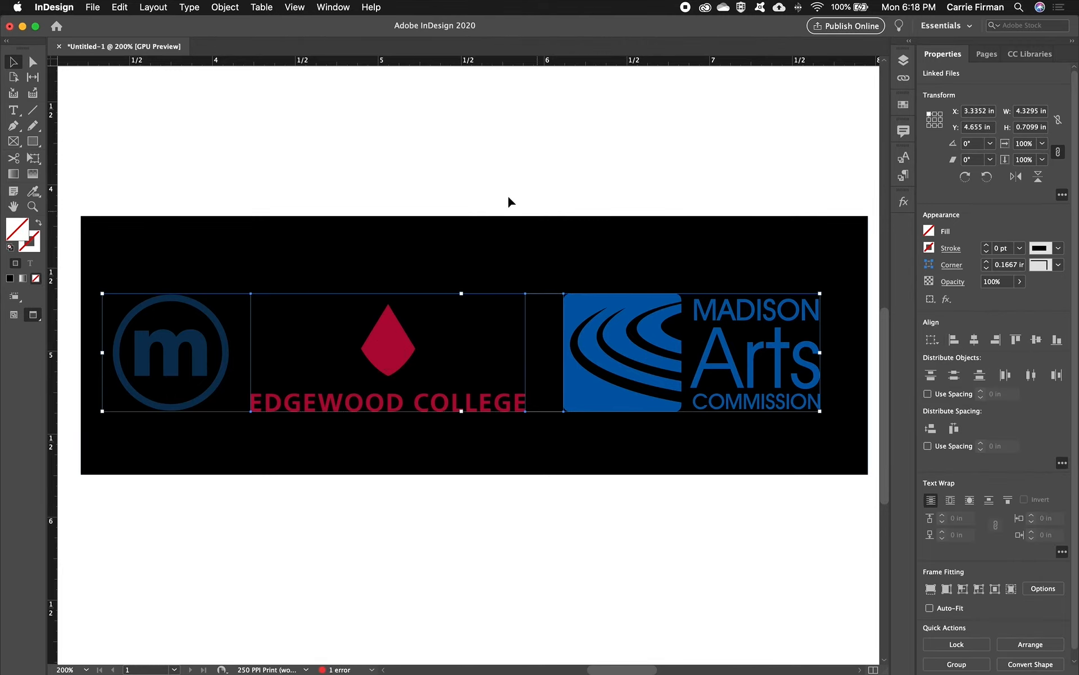
click(404, 166)
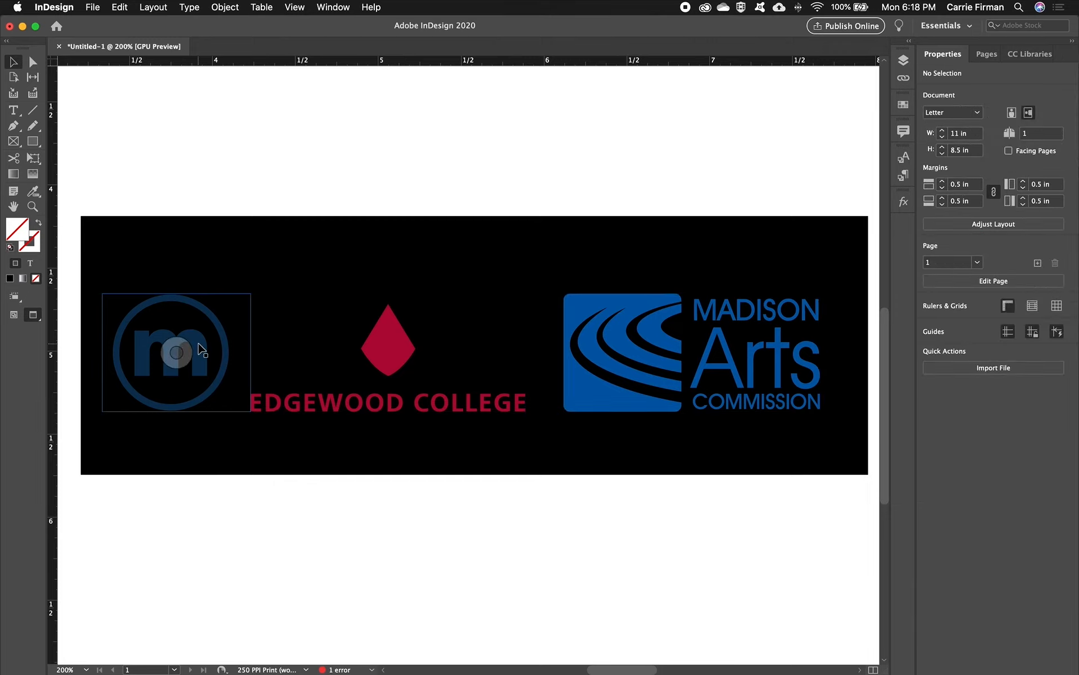
- Replace the metro logo in its existing frame with metro-logo-white.eps
click(199, 344)
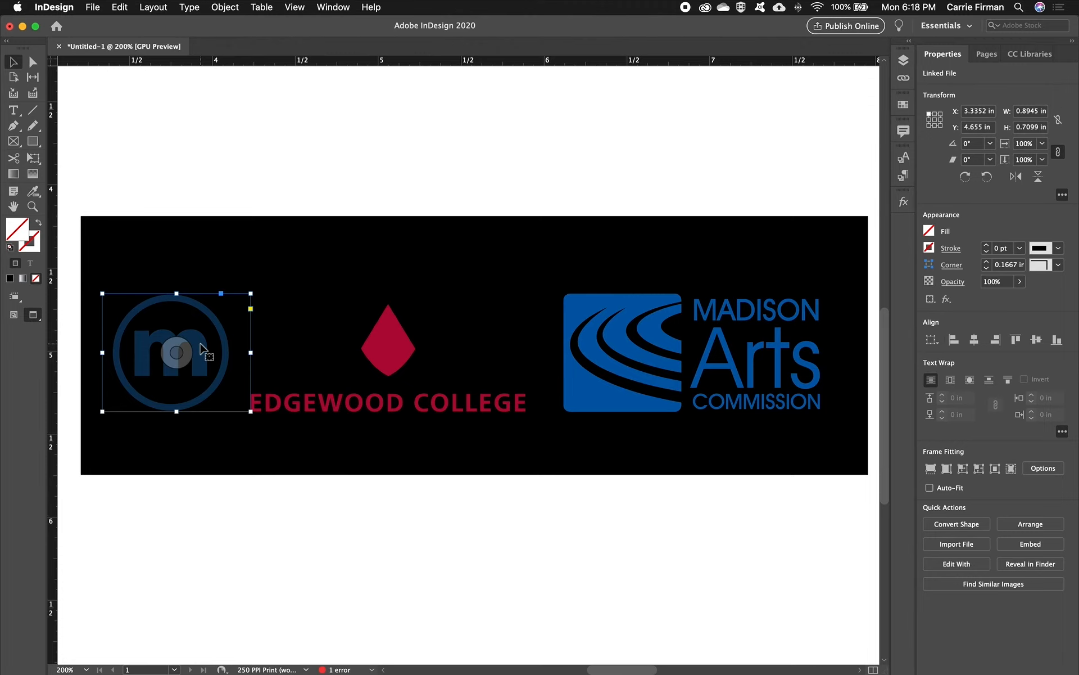
key(super+d)
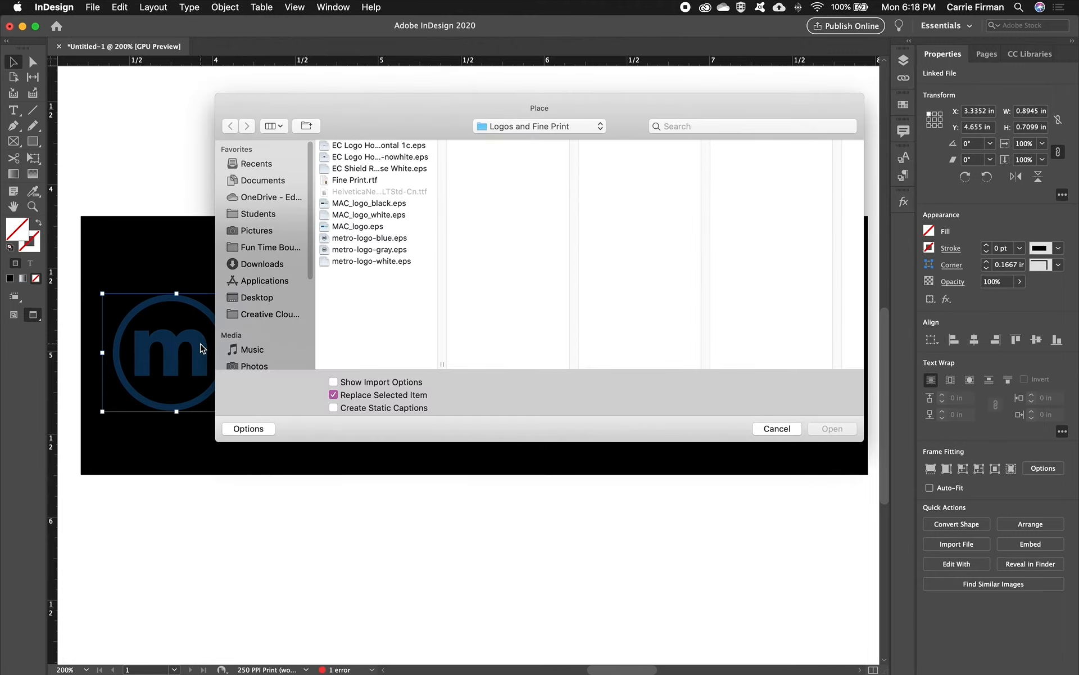
click(375, 261)
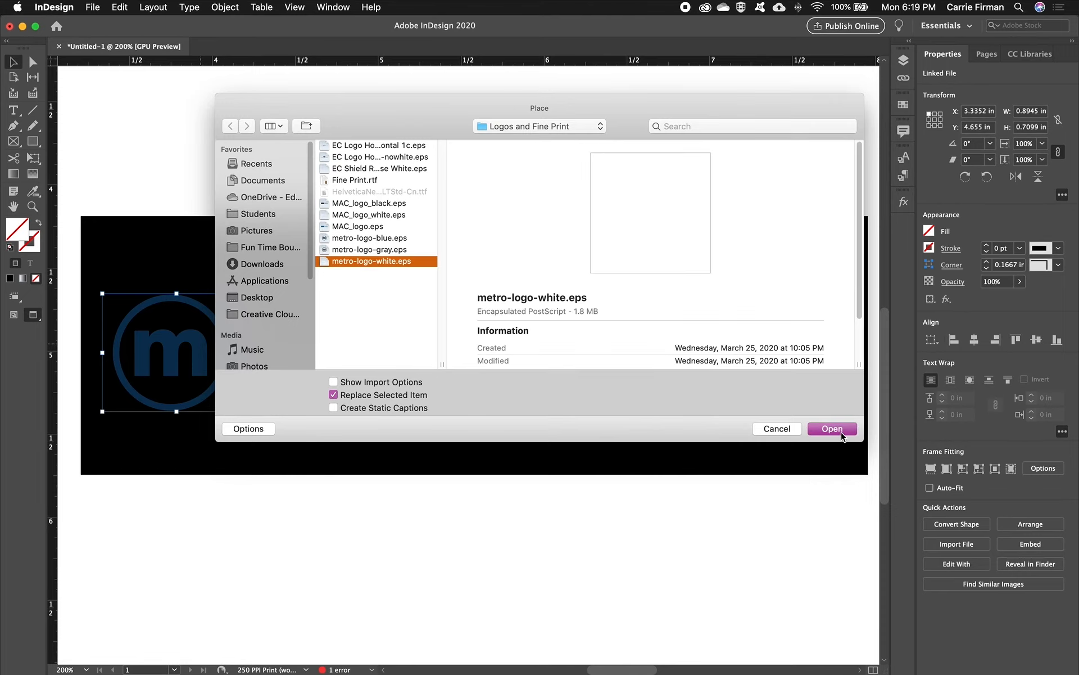
click(832, 429)
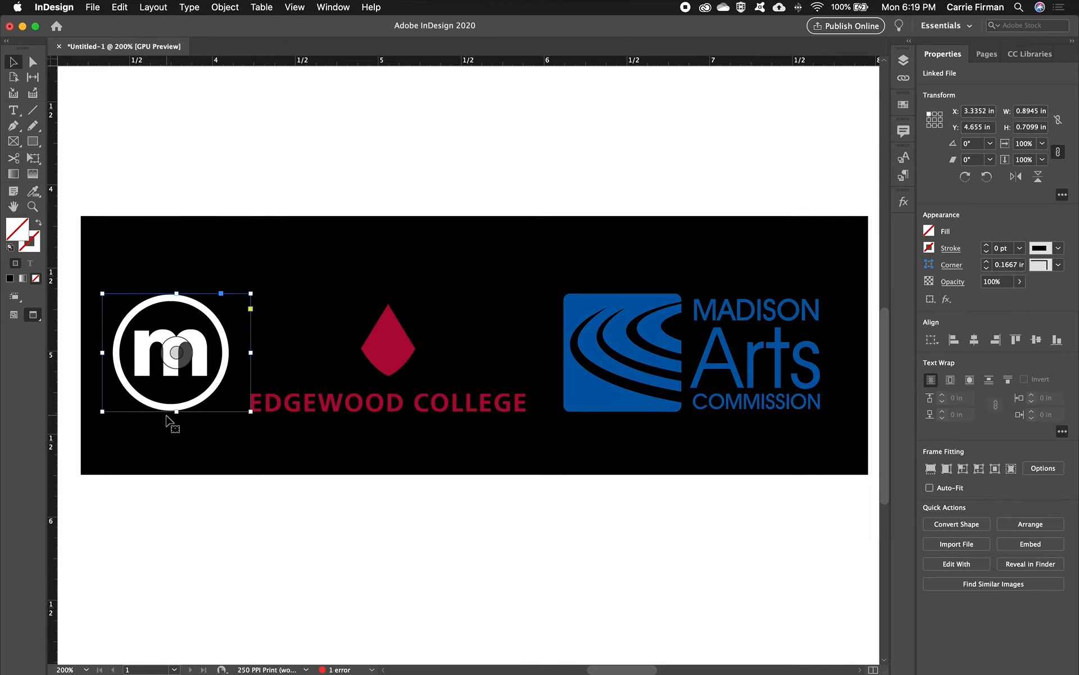
- Replace the Edgewood College logo in its existing frame with EC Shield Reverse White.eps
click(308, 413)
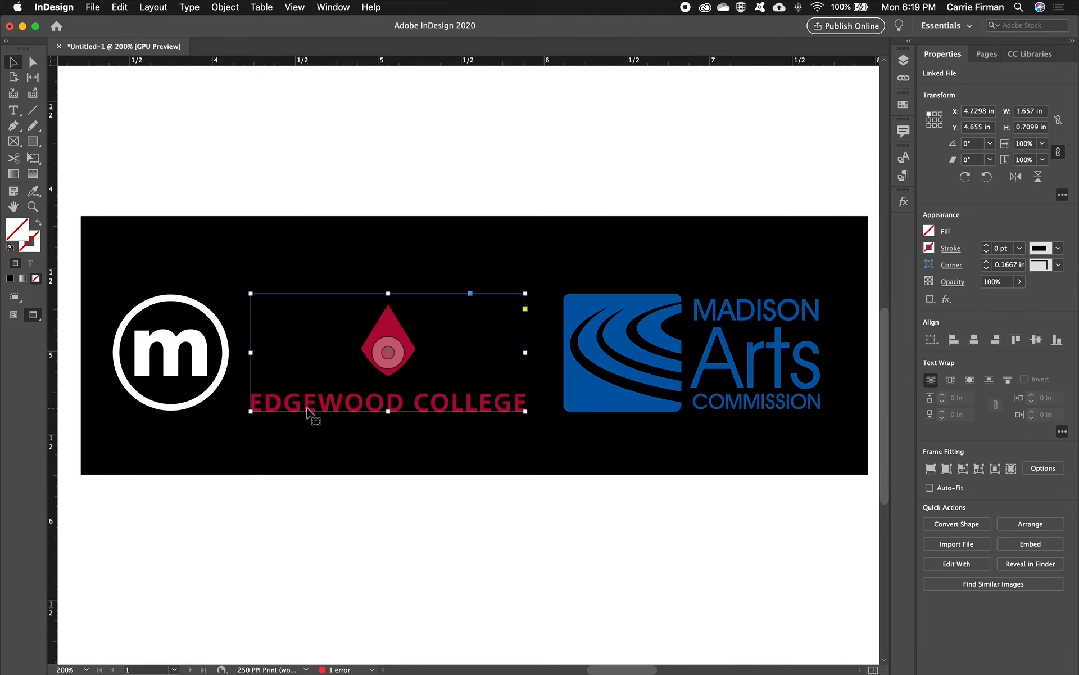
key(super+d)
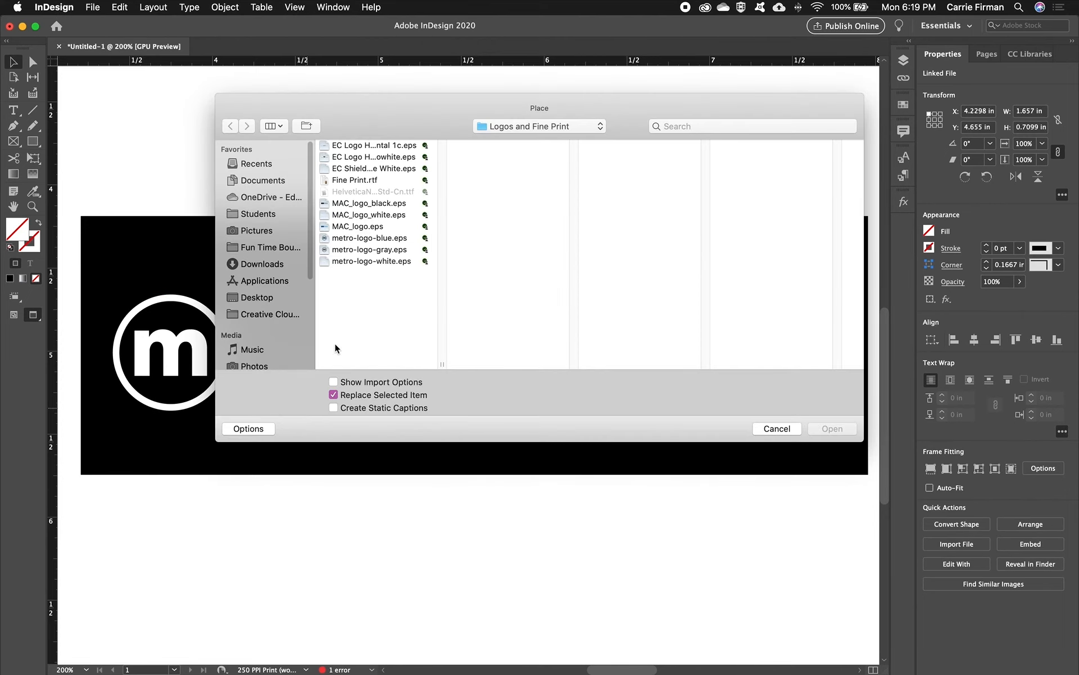
click(366, 170)
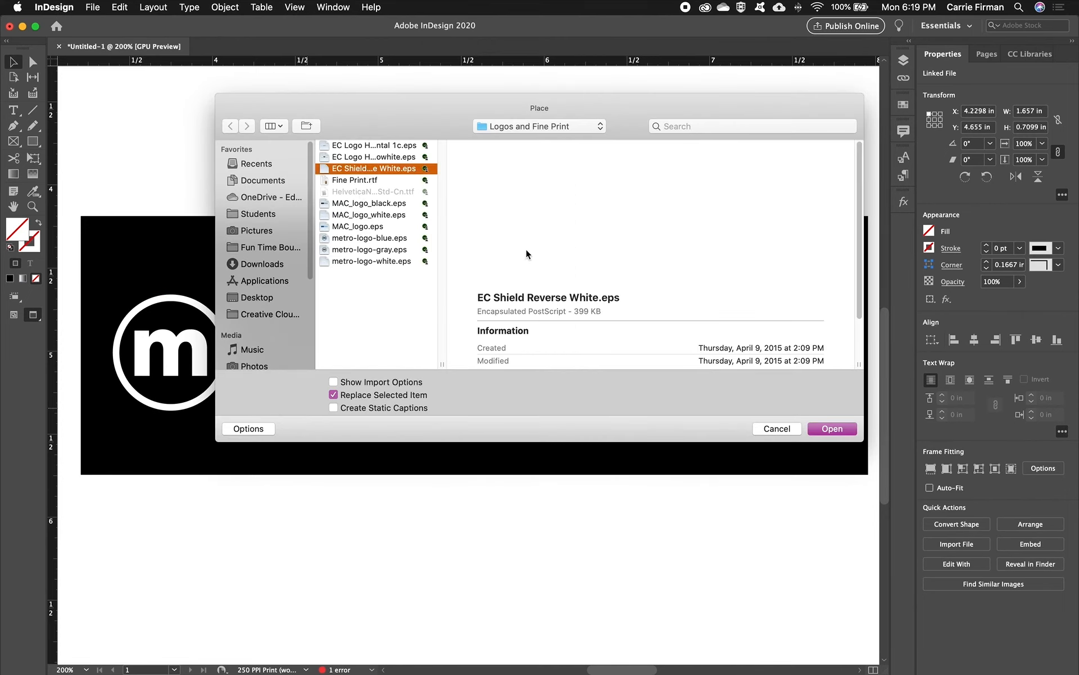
click(822, 431)
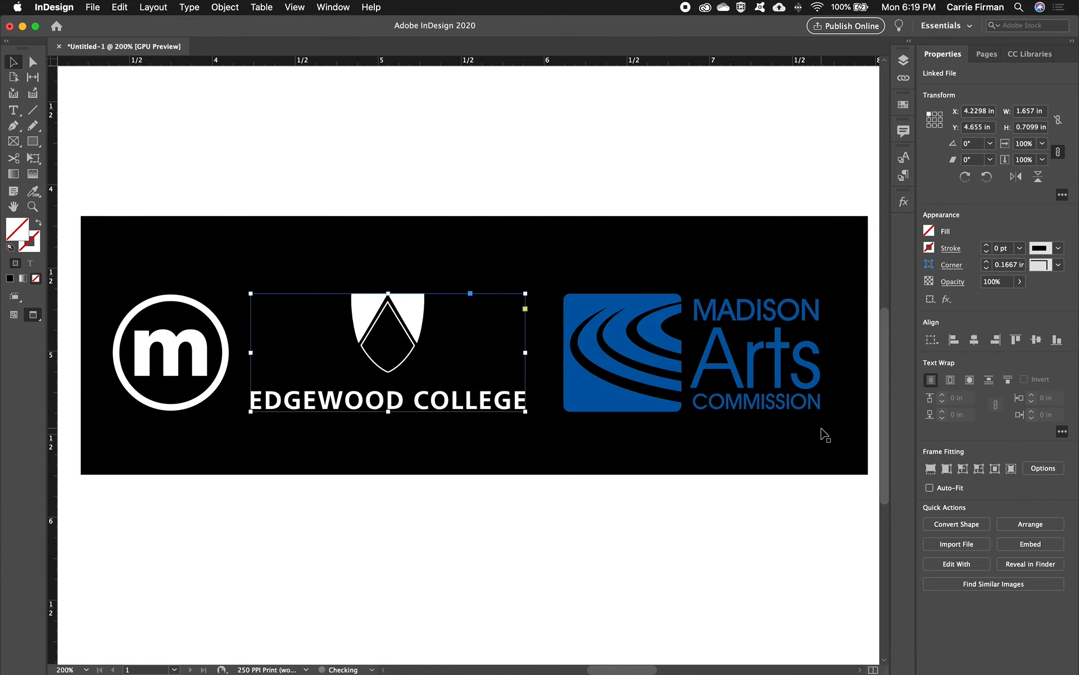
- Replace the Madison Arts Commission logo in its existing frame with MAC_logo_white.eps and deselect it
click(594, 407)
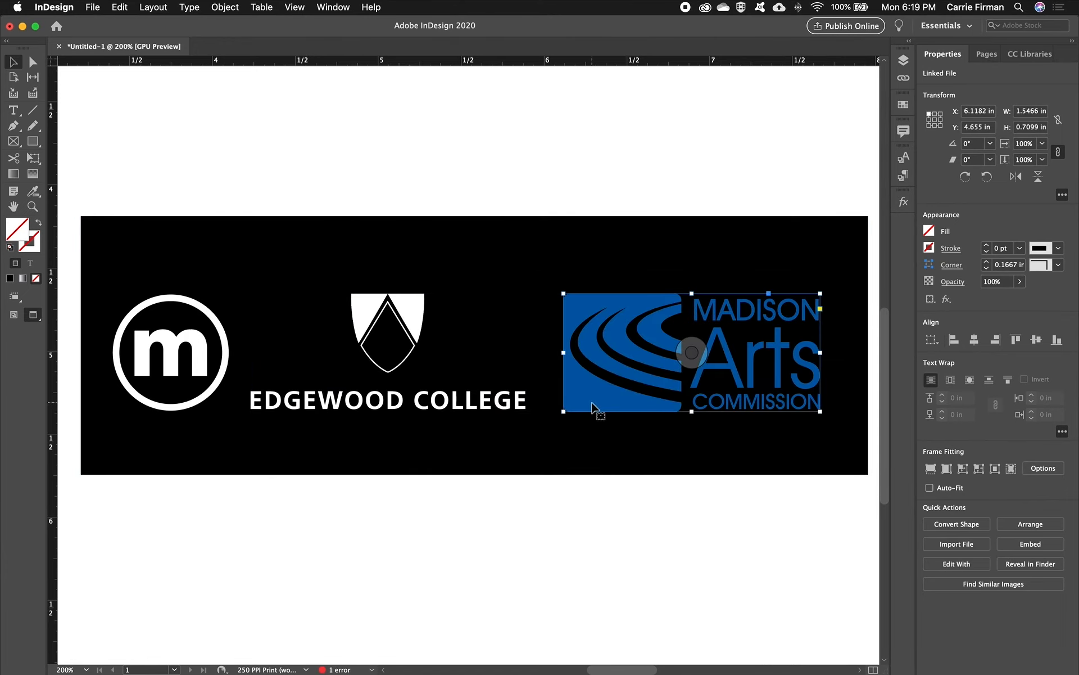
key(super+d)
click(377, 215)
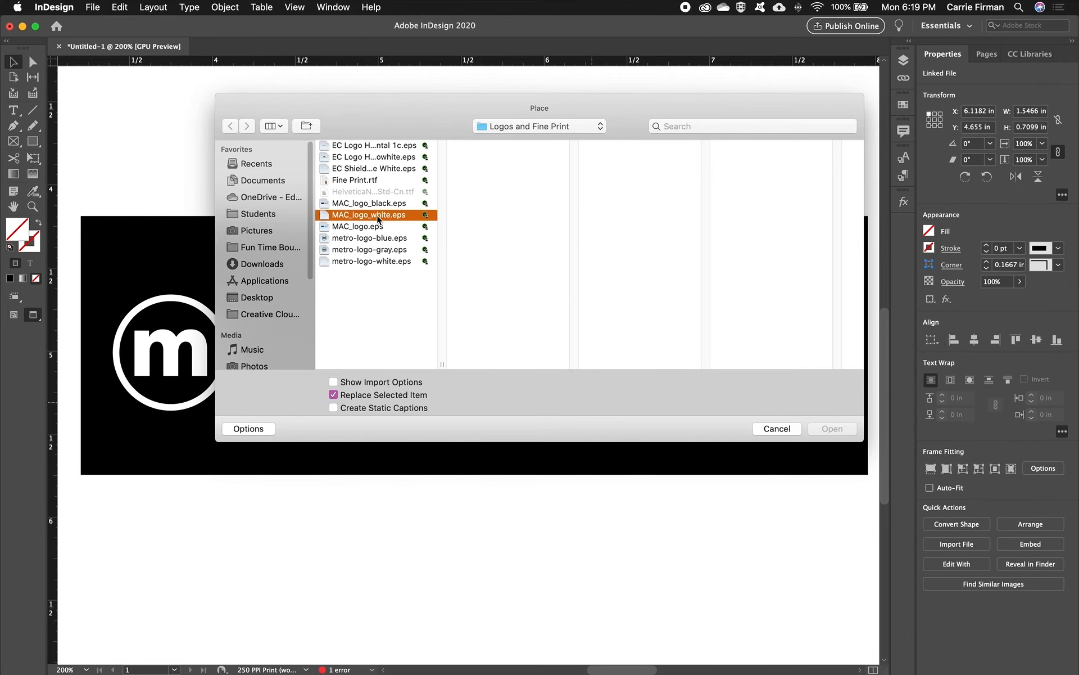
click(821, 431)
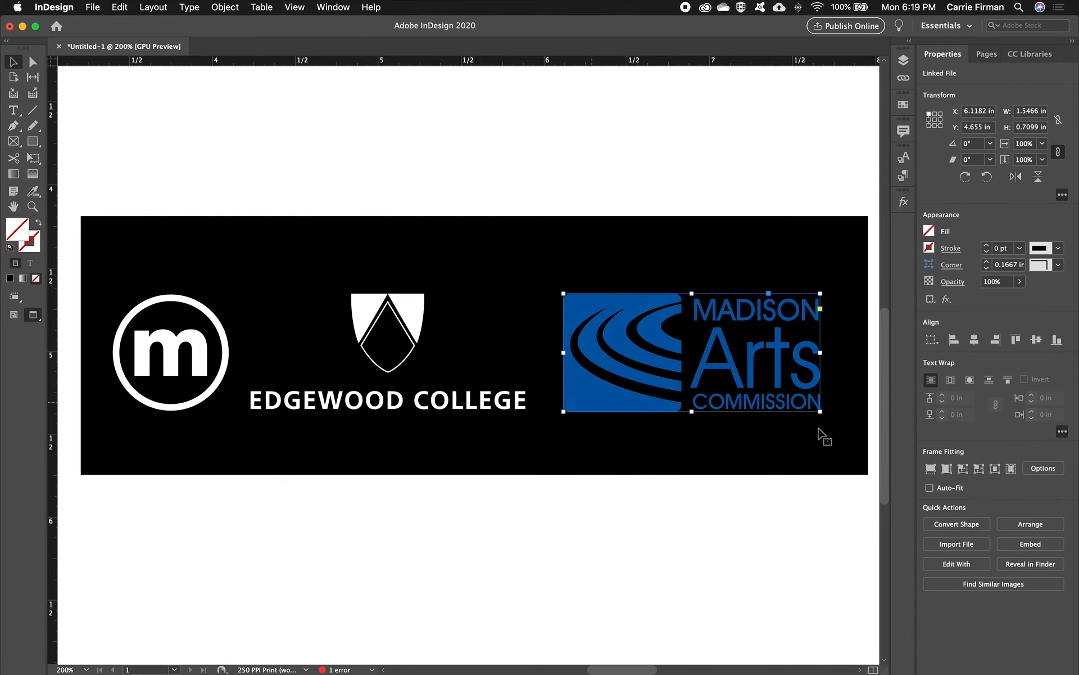
click(669, 503)
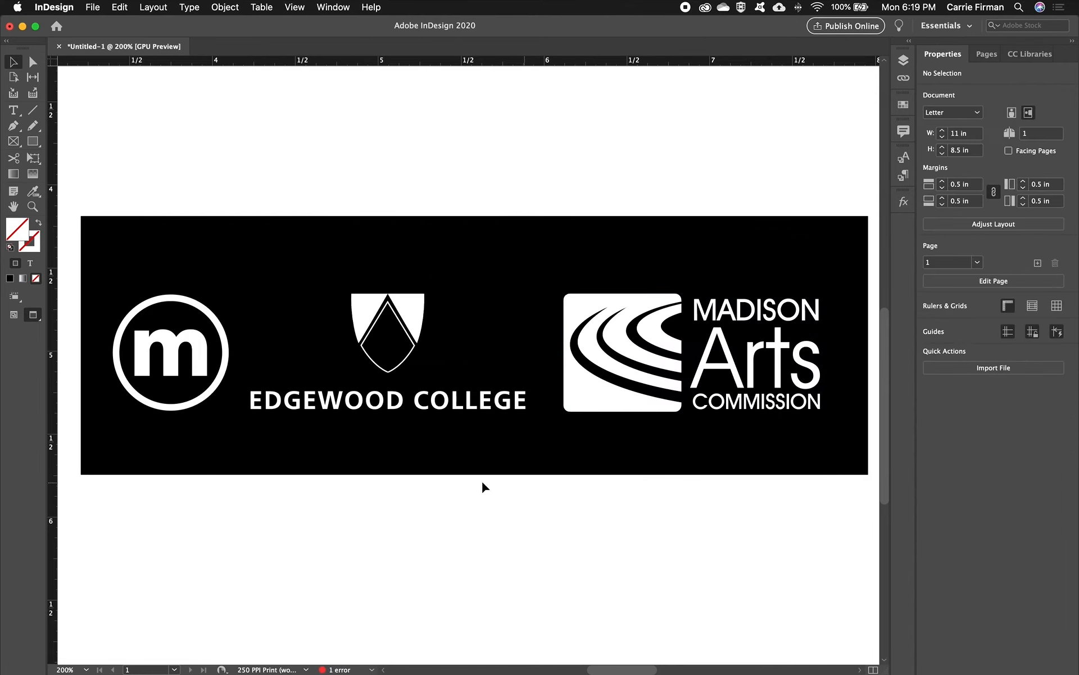
- Group the three white logos again without the black rectangle, and show the whole page with nothing selected
drag(151, 170, 663, 388)
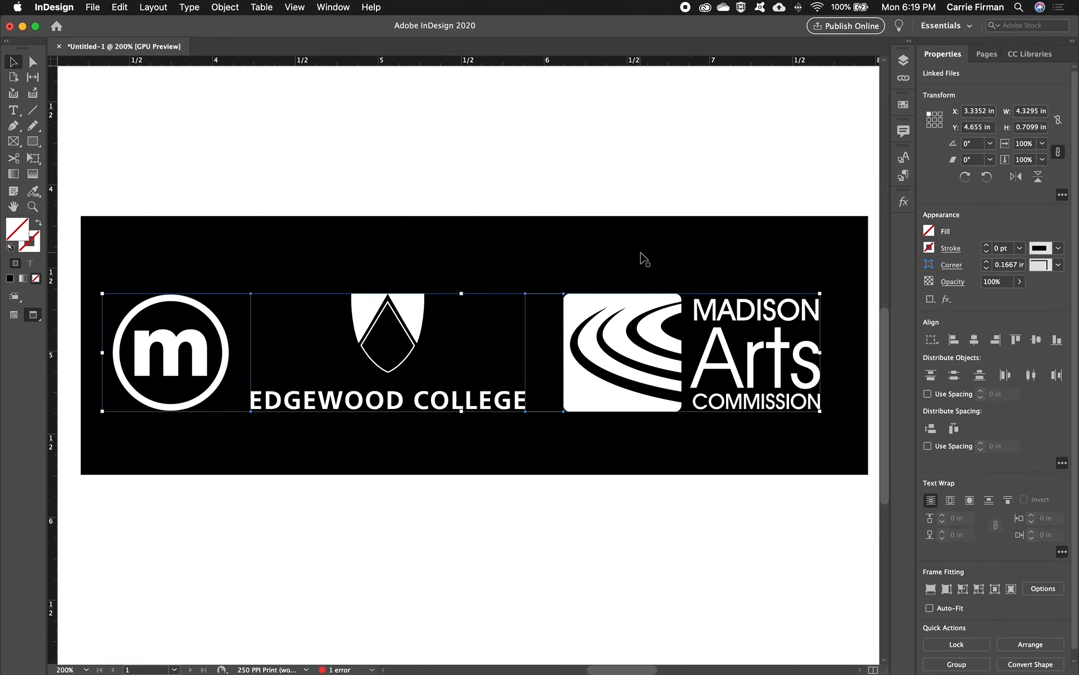
key(super+g)
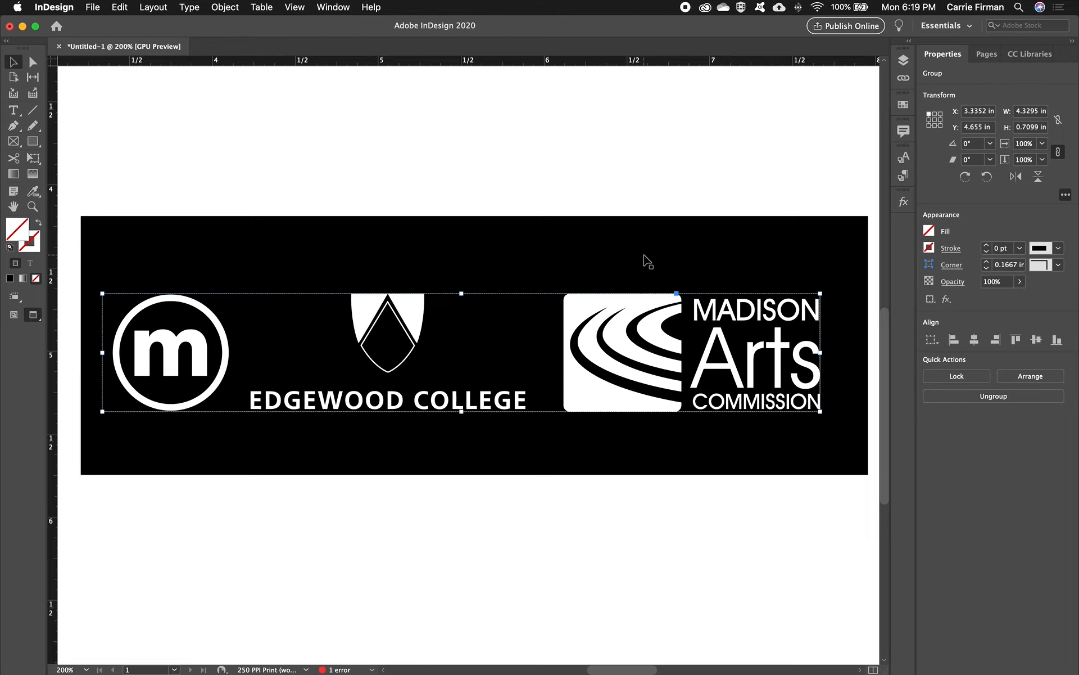
key(super+0)
click(762, 384)
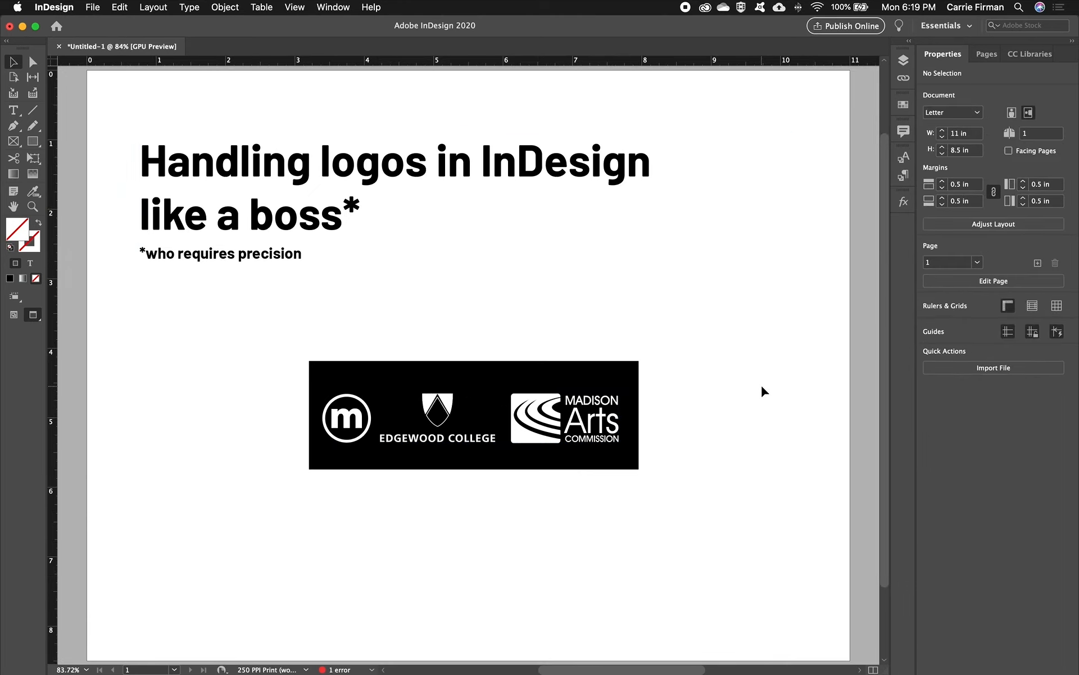